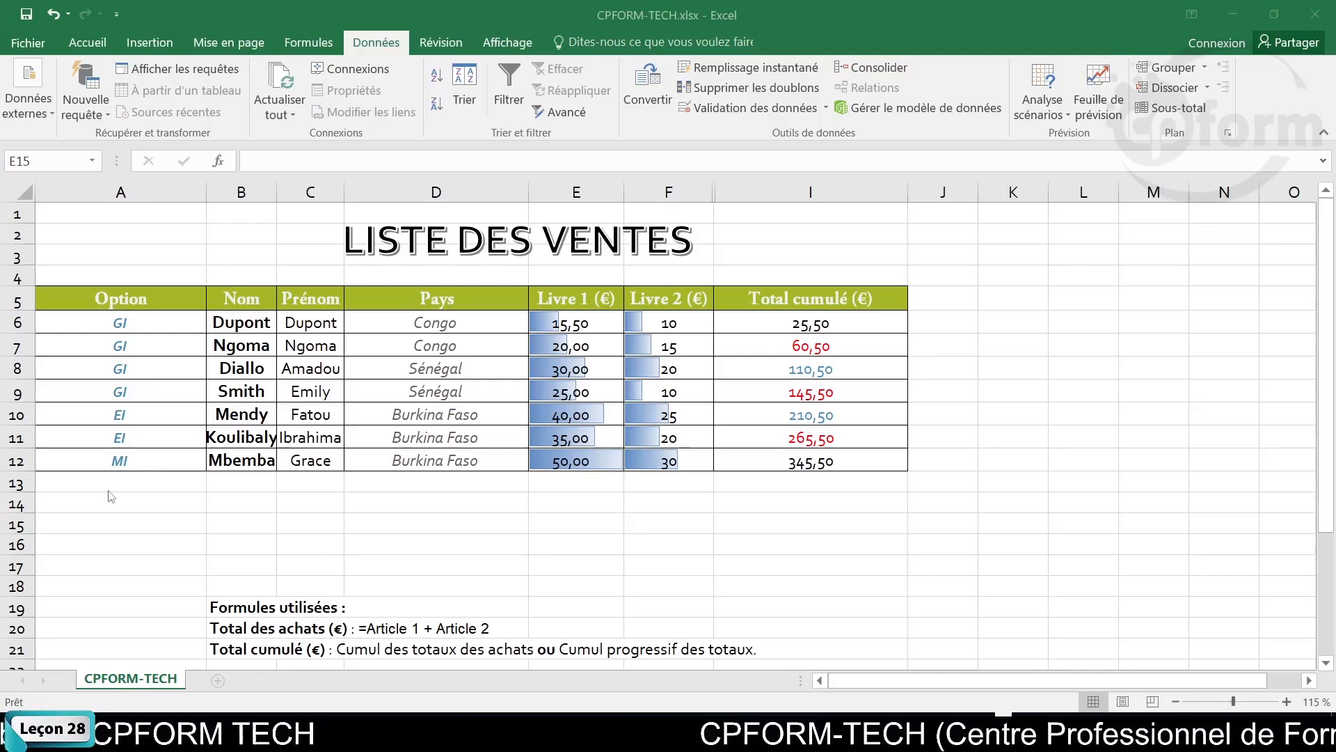
Examine how the sales table's rows are grouped by option and by country.
{"action": "left_click", "coordinate": [200, 252]}
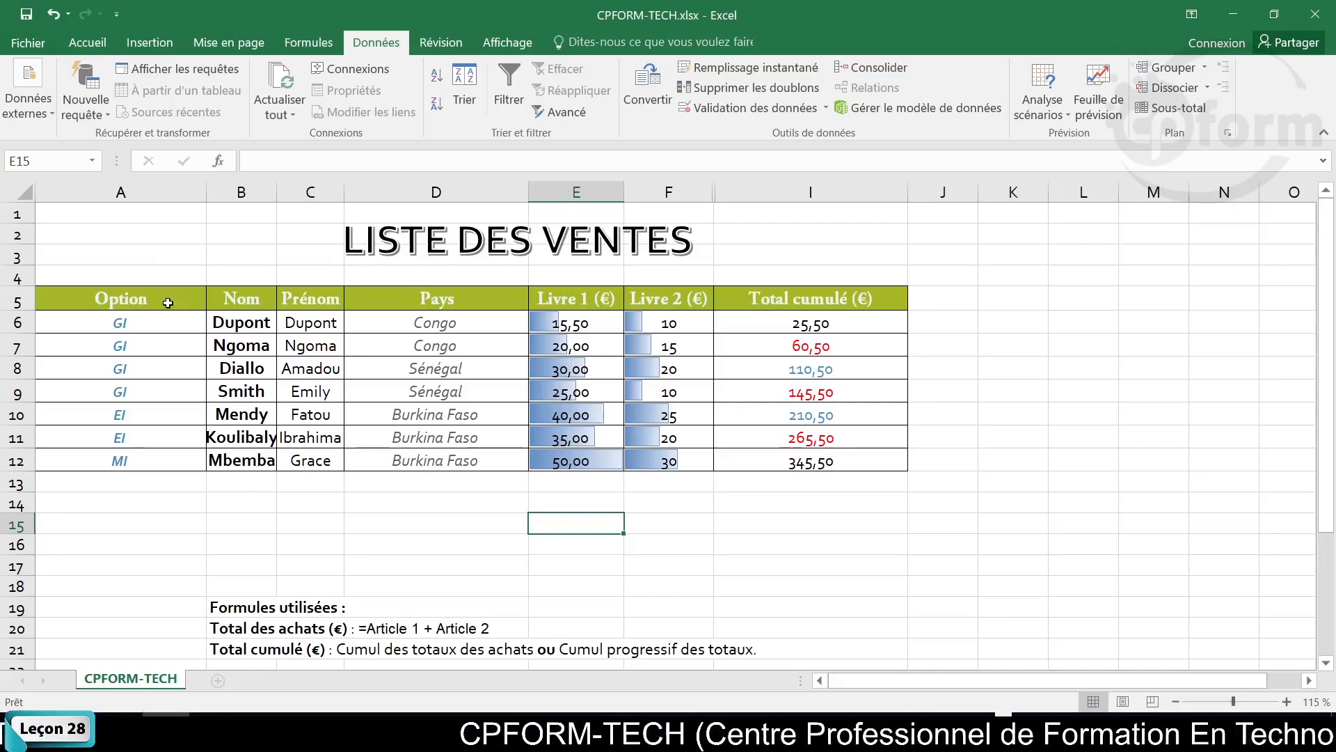
{"action": "left_click_drag", "start_coordinate": [161, 324], "coordinate": [163, 387]}
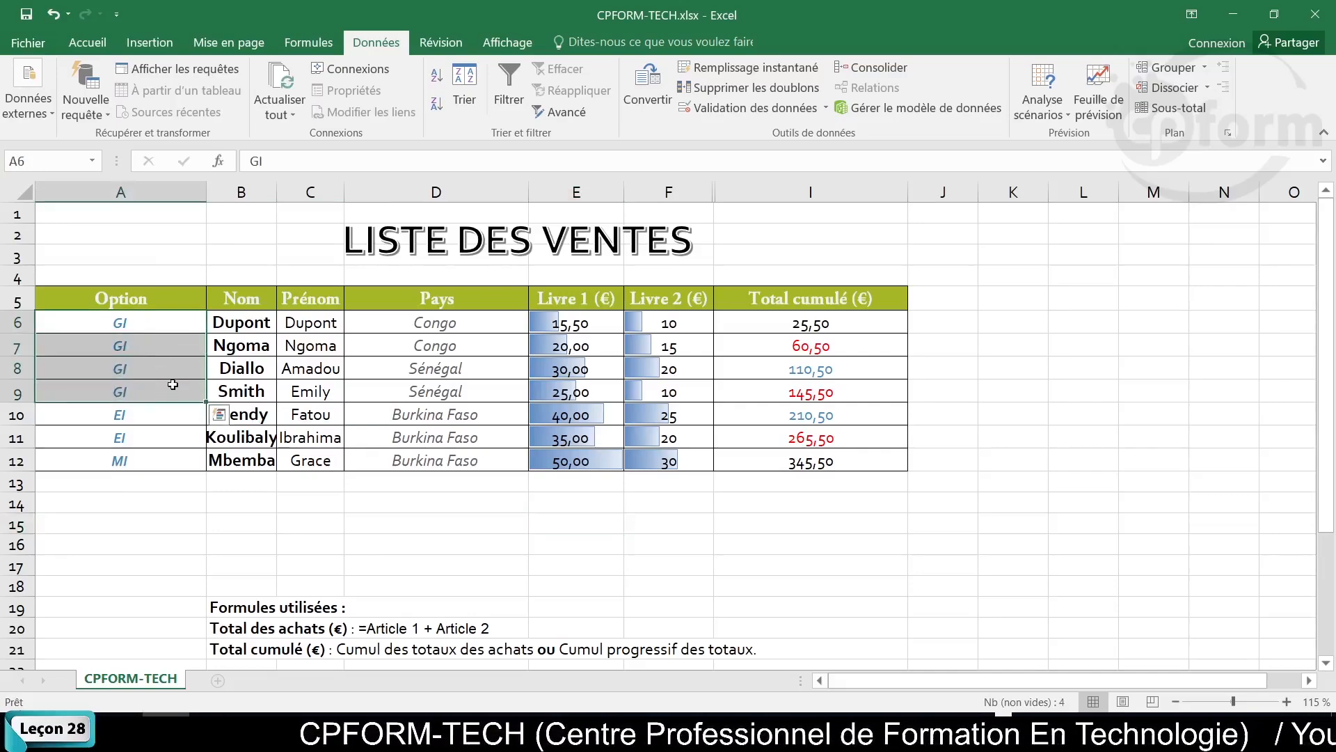
{"action": "left_click_drag", "start_coordinate": [146, 319], "coordinate": [809, 380]}
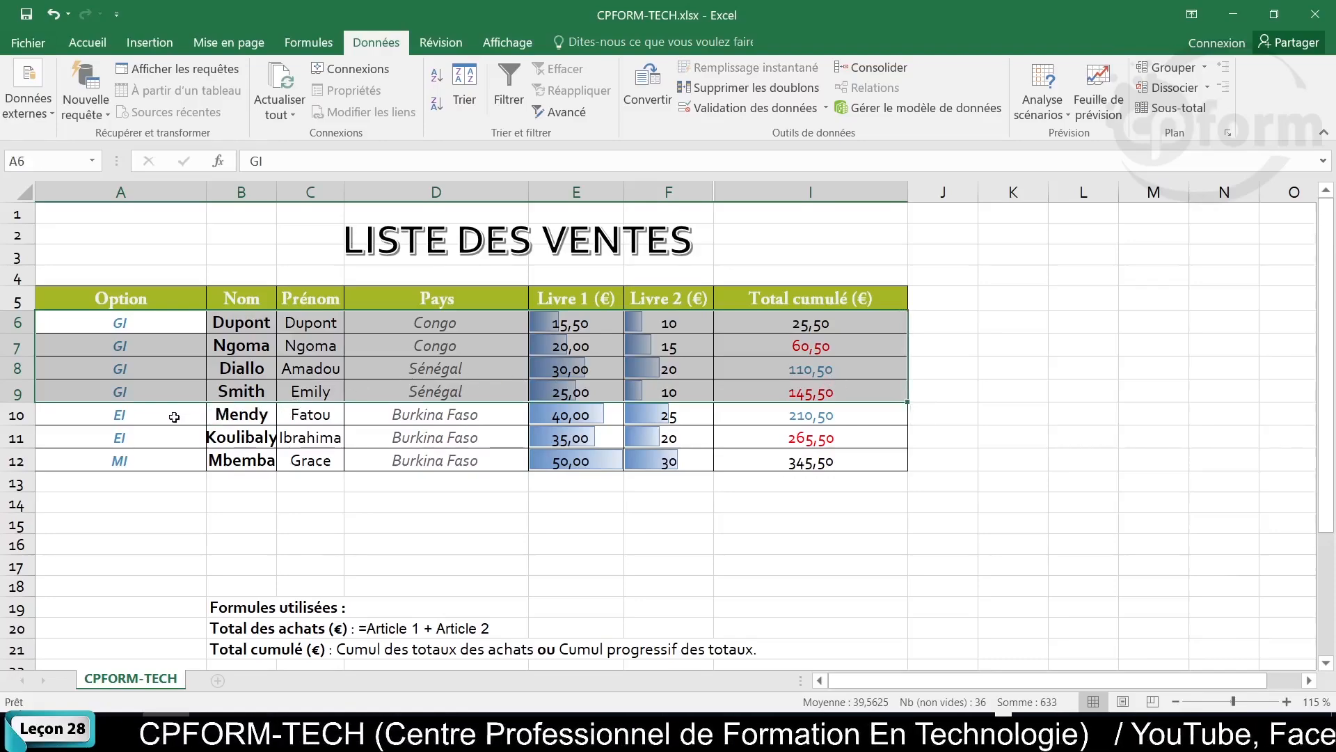
{"action": "left_click", "coordinate": [151, 415]}
{"action": "left_click_drag", "start_coordinate": [136, 417], "coordinate": [794, 433]}
{"action": "left_click", "coordinate": [124, 463]}
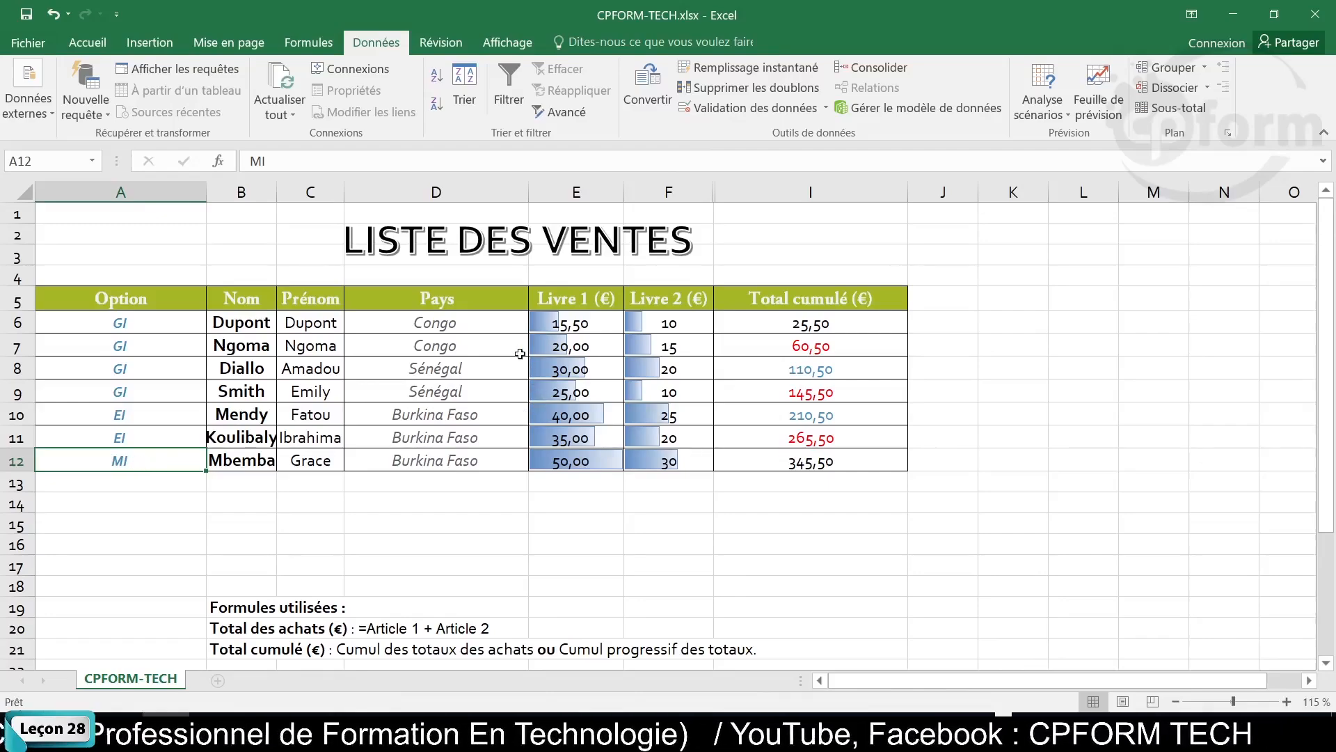
{"action": "left_click_drag", "start_coordinate": [402, 326], "coordinate": [808, 346]}
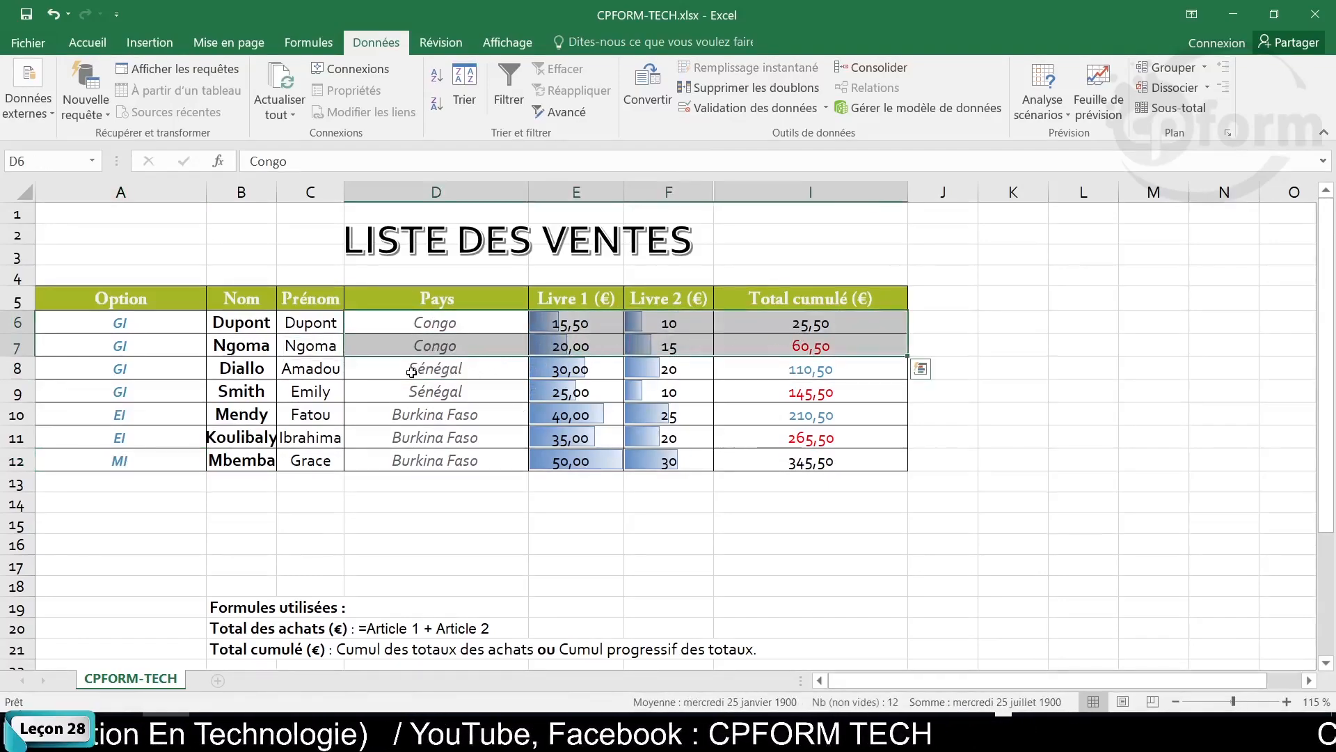
{"action": "left_click_drag", "start_coordinate": [411, 373], "coordinate": [811, 393]}
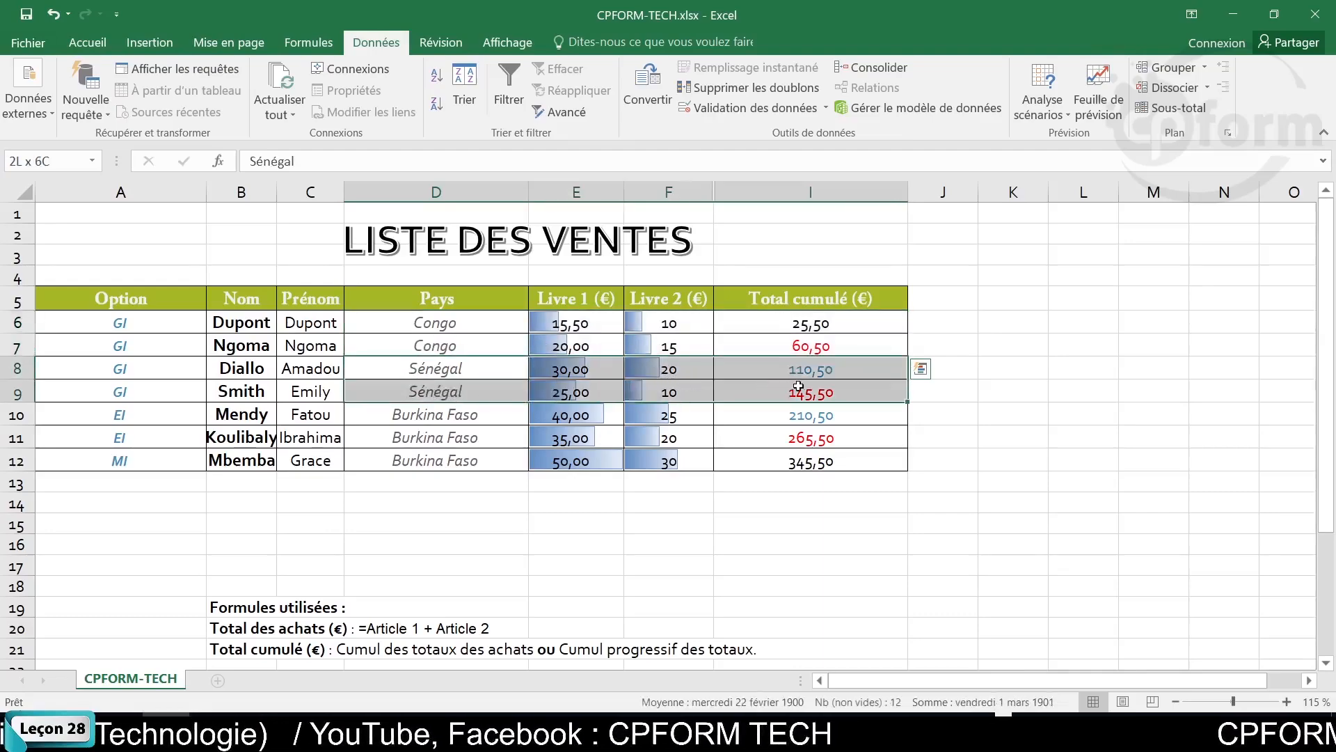
{"action": "left_click", "coordinate": [449, 492]}
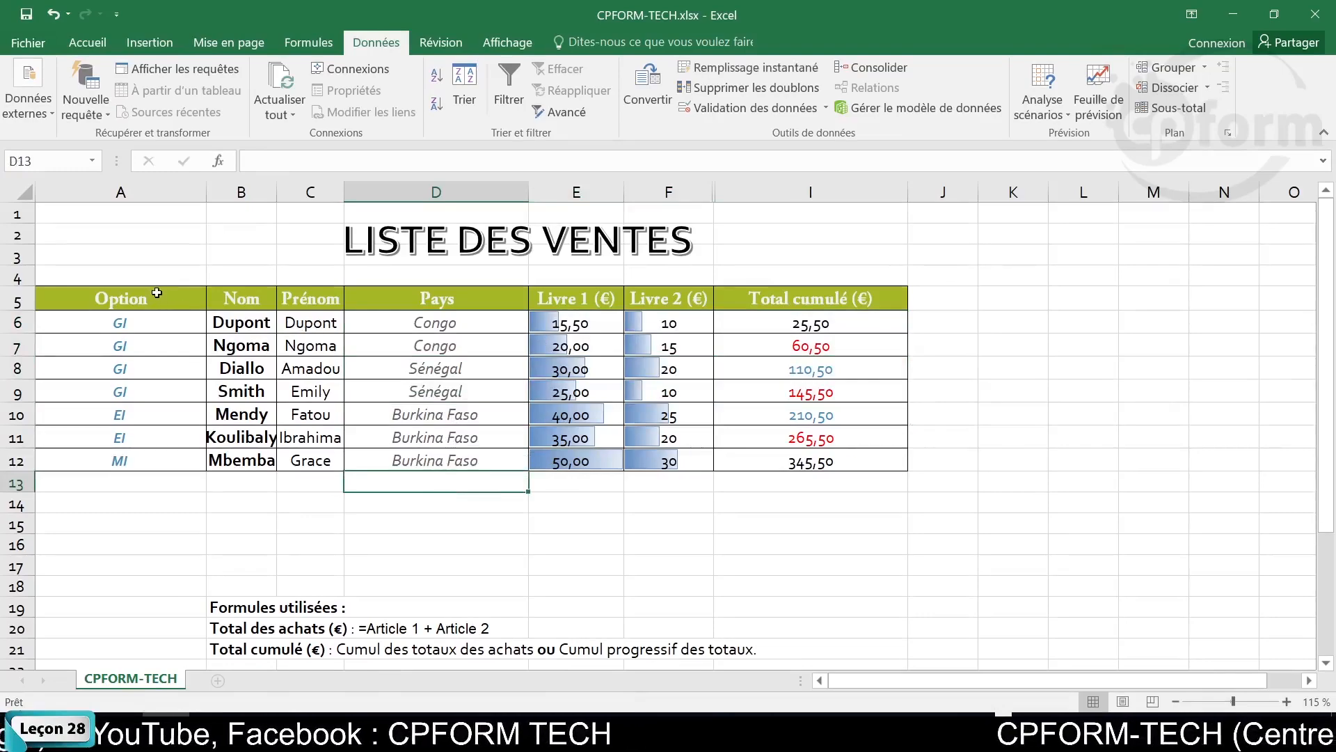
Select the whole sales table A5:I12, header row included, and open the Subtotal settings for it.
{"action": "left_click_drag", "start_coordinate": [157, 293], "coordinate": [861, 462]}
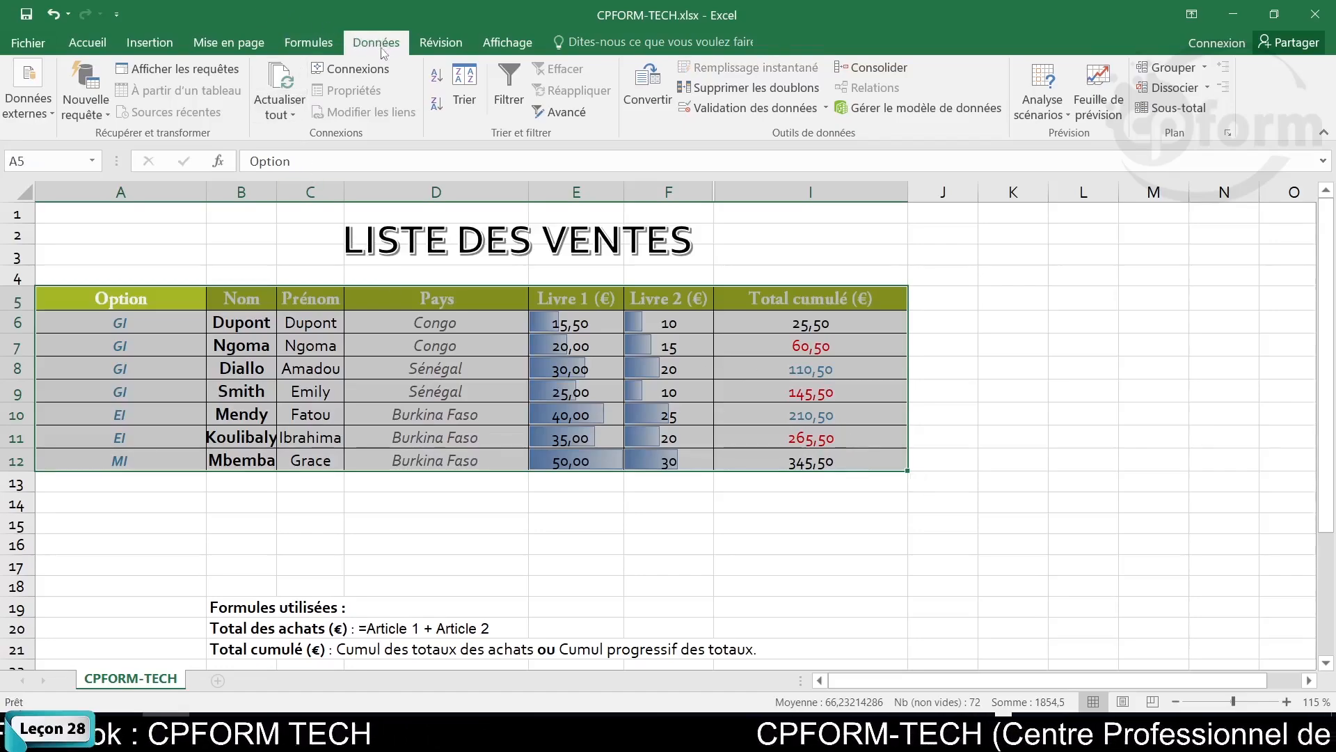
{"action": "left_click", "coordinate": [327, 49]}
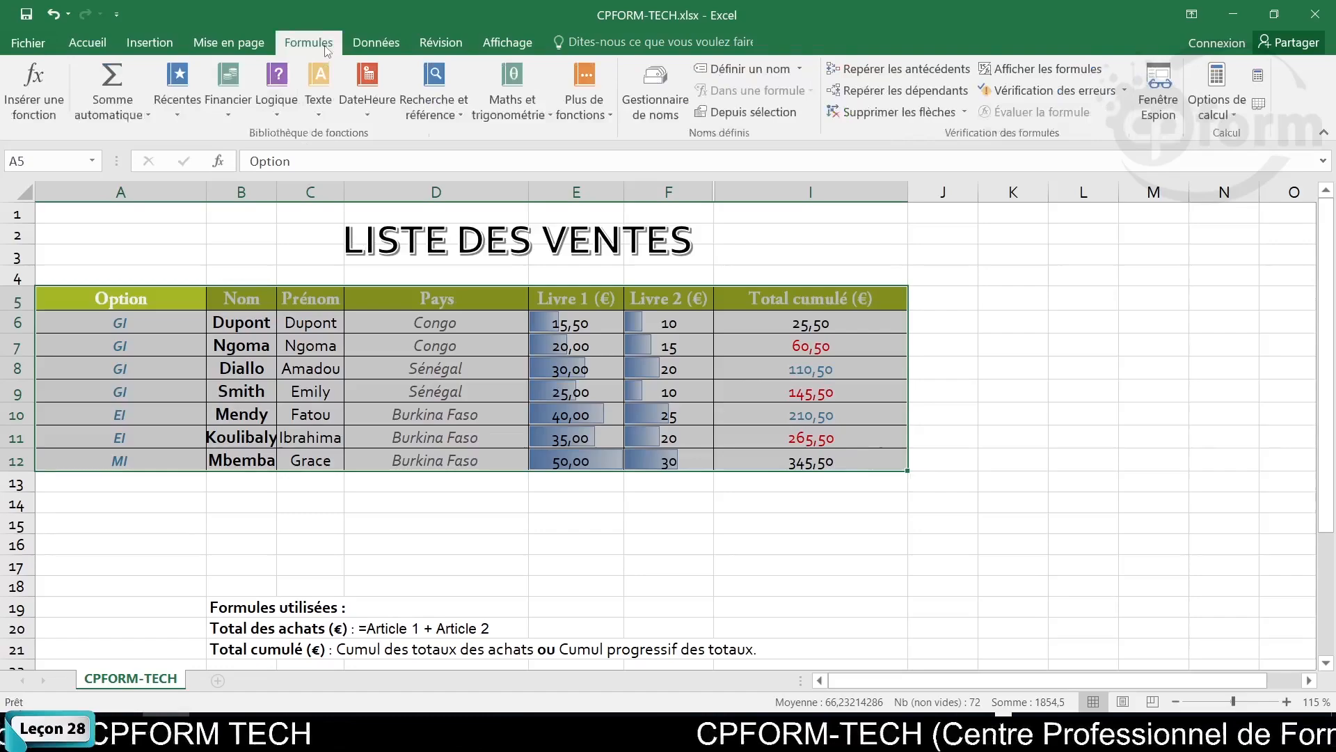
{"action": "left_click", "coordinate": [362, 50]}
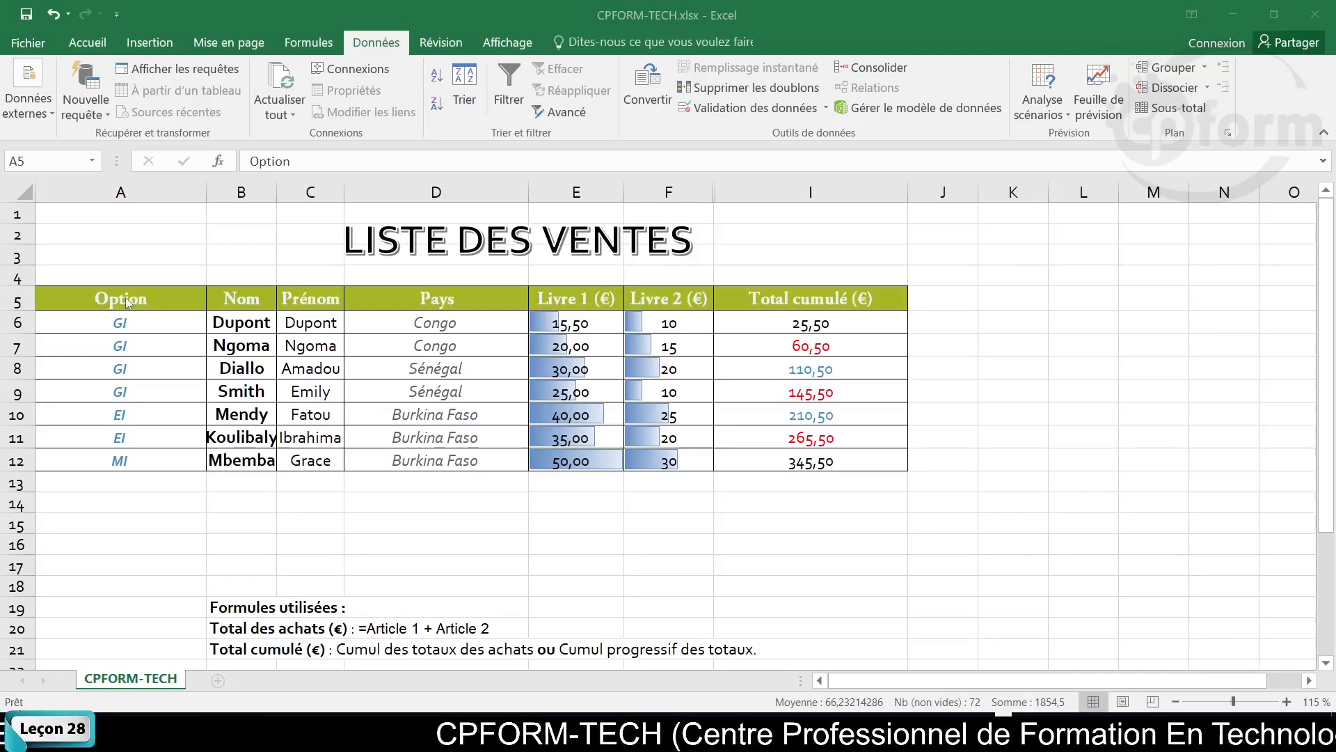
{"action": "left_click", "coordinate": [184, 250]}
{"action": "left_click_drag", "start_coordinate": [120, 298], "coordinate": [813, 454]}
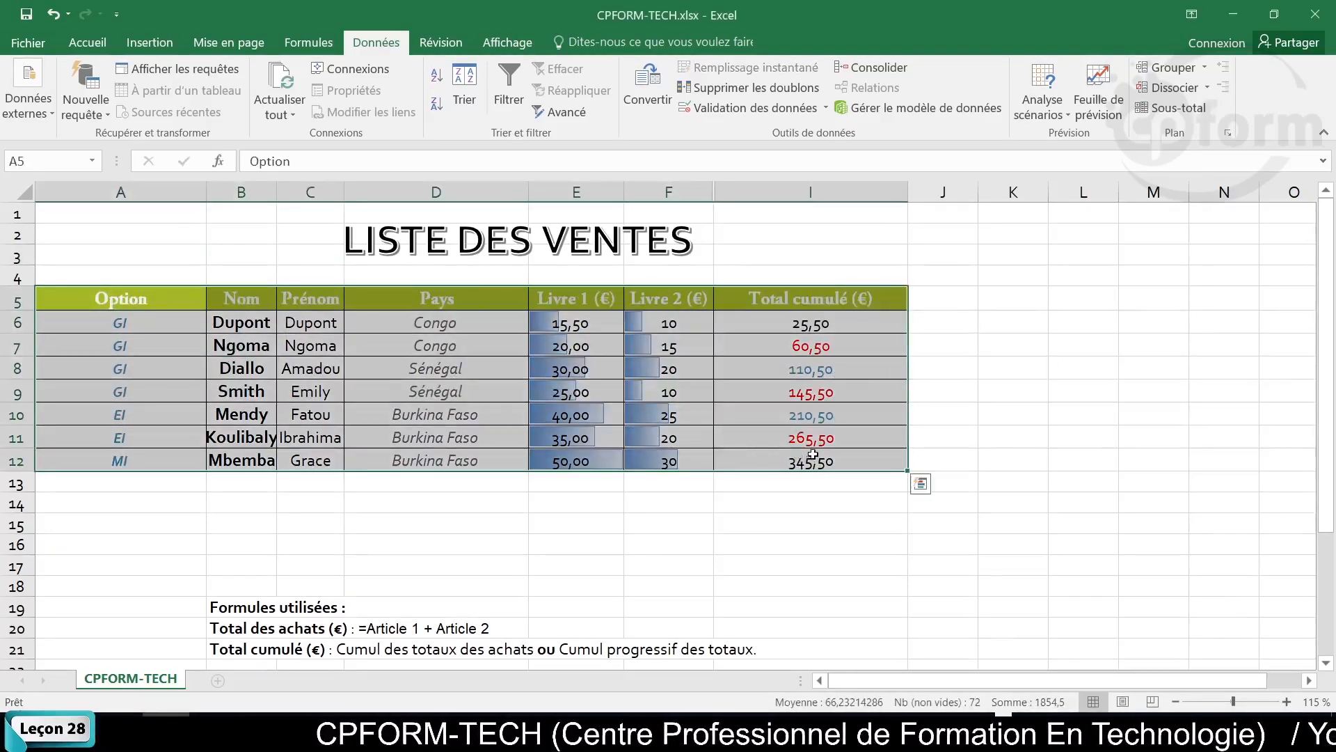
{"action": "left_click", "coordinate": [1203, 107]}
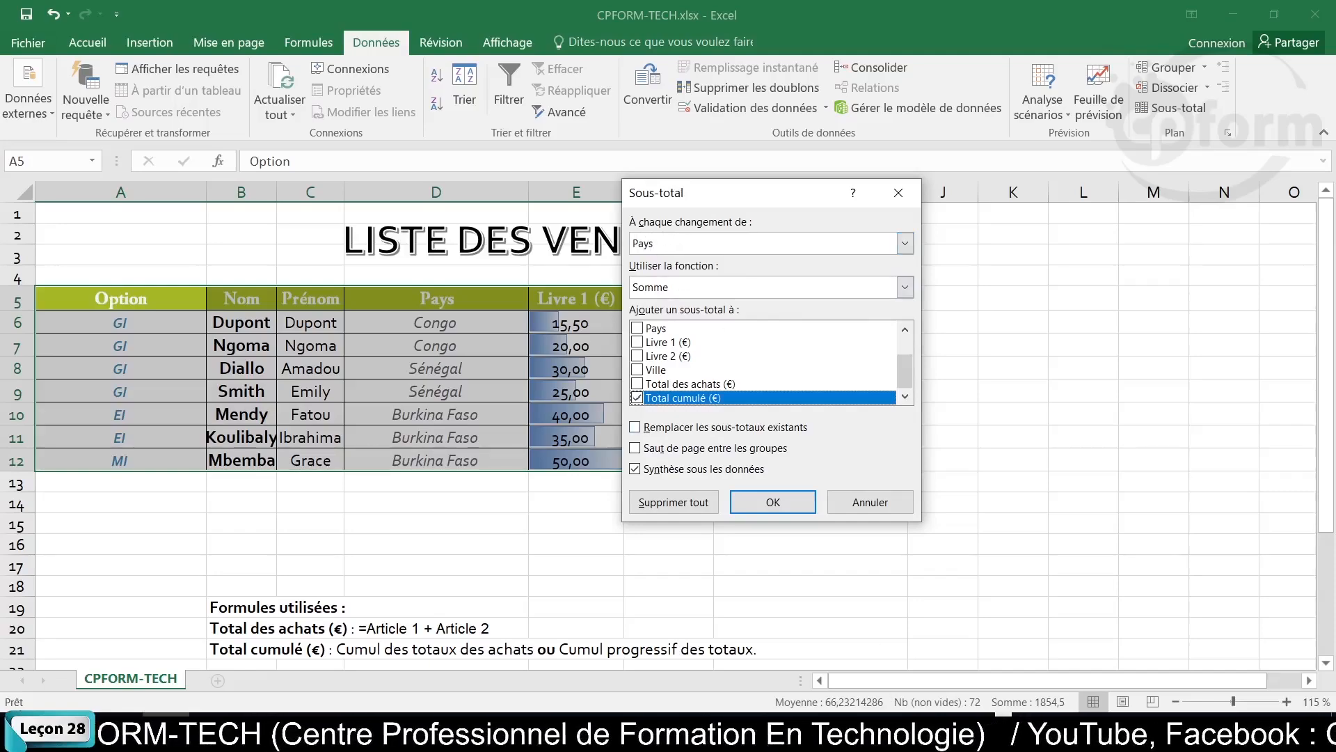
{"action": "left_click", "coordinate": [639, 732]}
{"action": "left_click", "coordinate": [639, 732]}
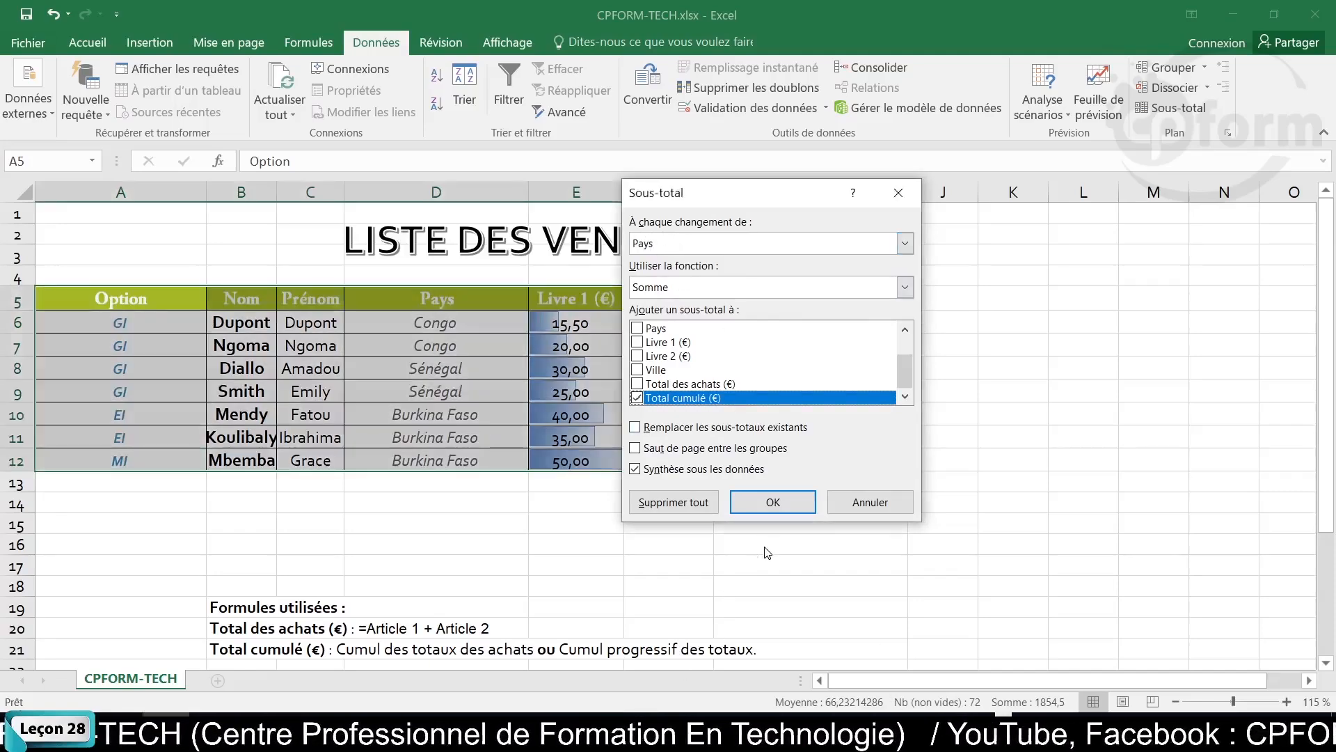
Set the subtotals to be calculated at each change of Option using the Somme function.
{"action": "key", "text": "super+plus"}
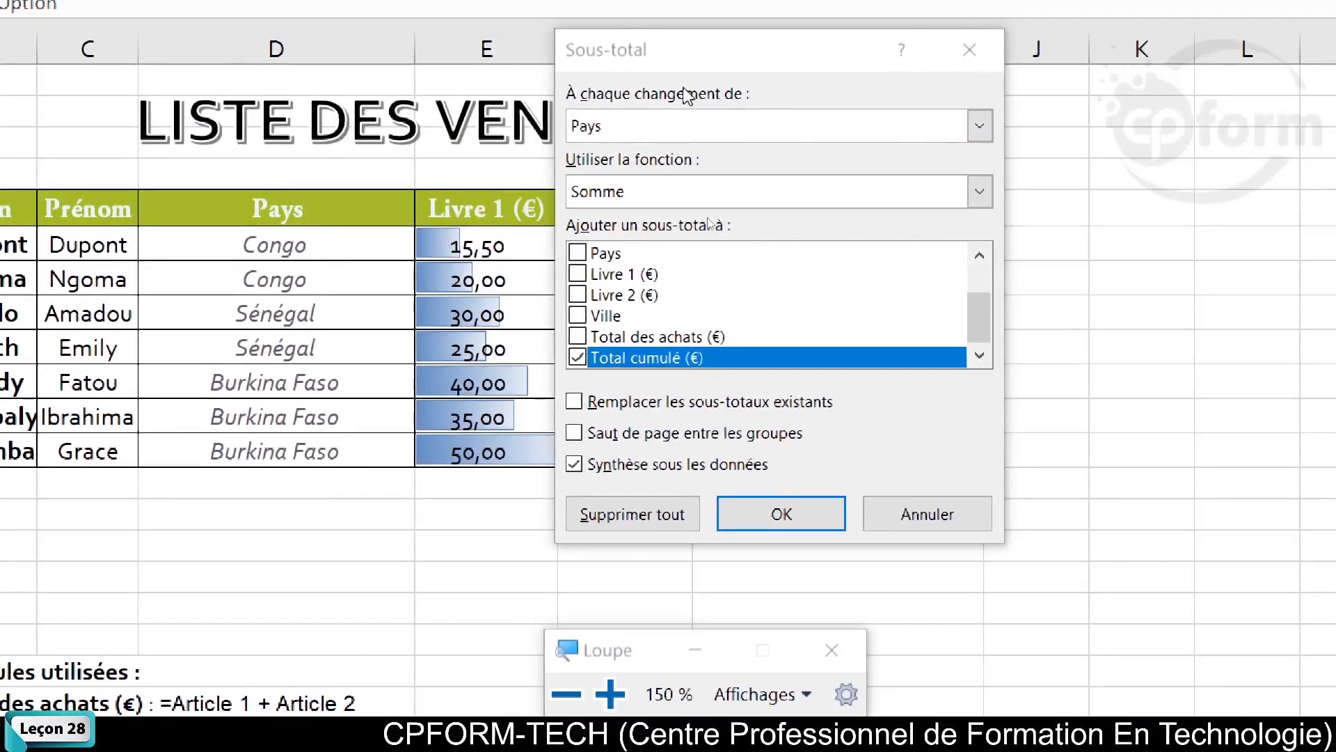
{"action": "left_click_drag", "start_coordinate": [675, 53], "coordinate": [826, 39]}
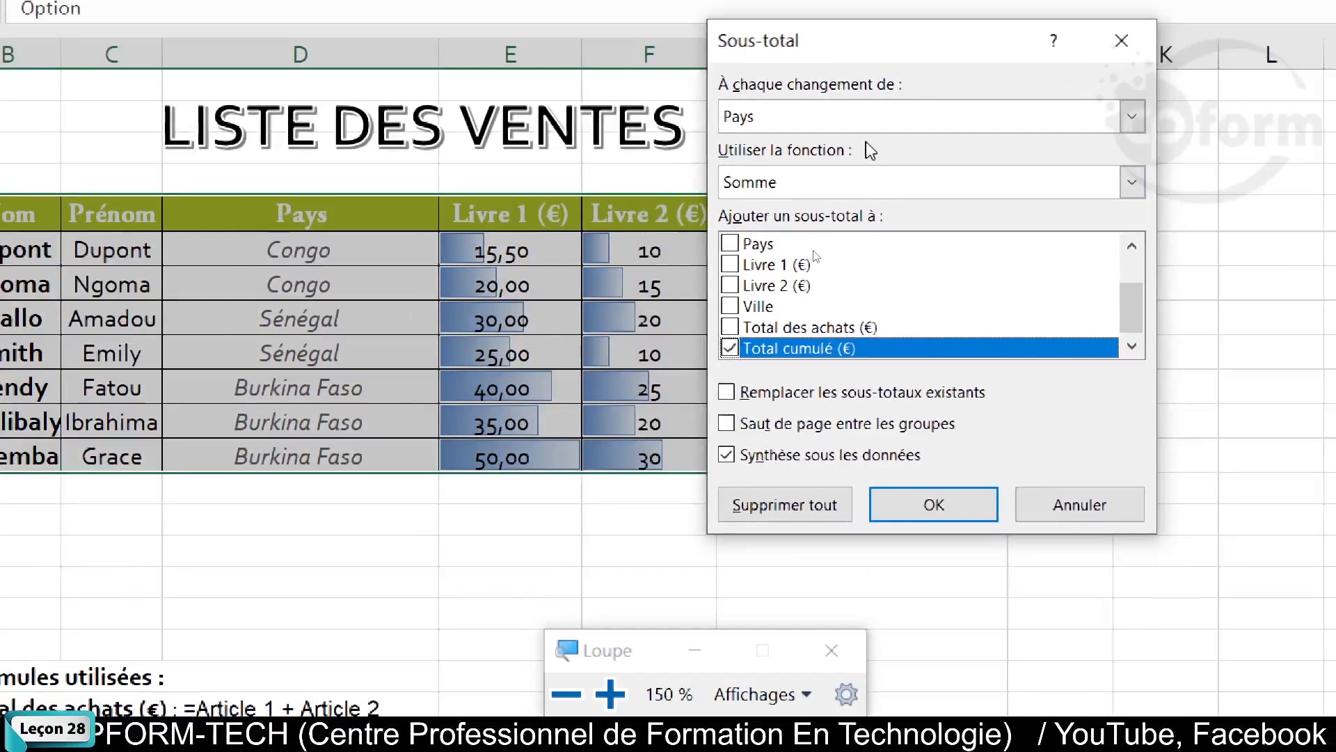
{"action": "left_click", "coordinate": [1132, 116]}
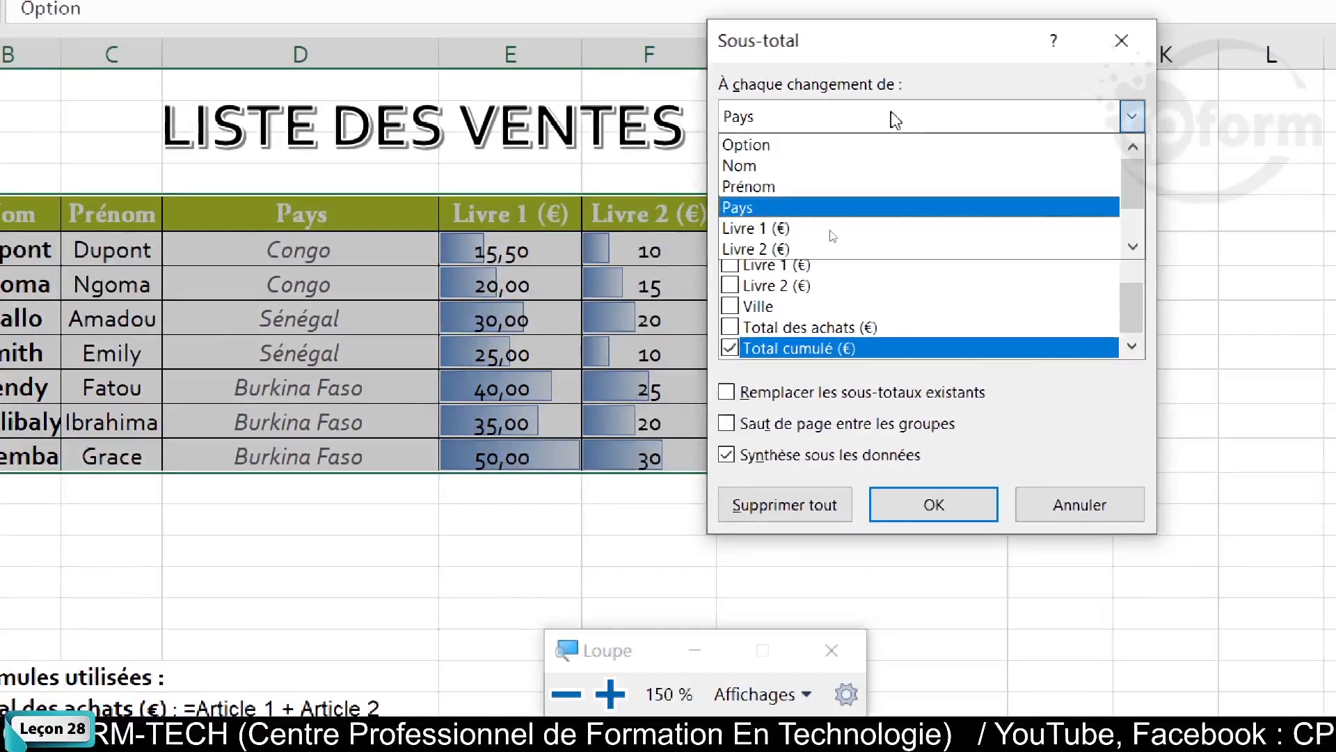
{"action": "left_click", "coordinate": [835, 142]}
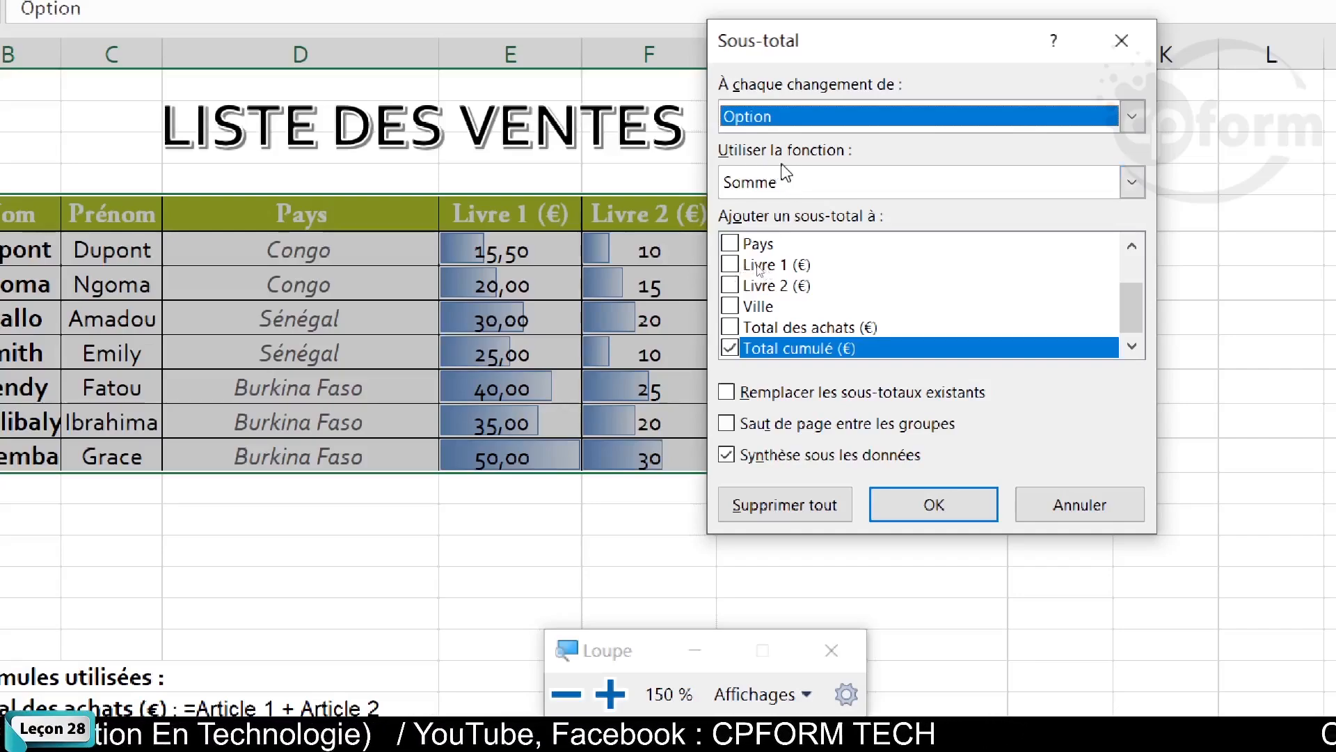
{"action": "left_click", "coordinate": [853, 181]}
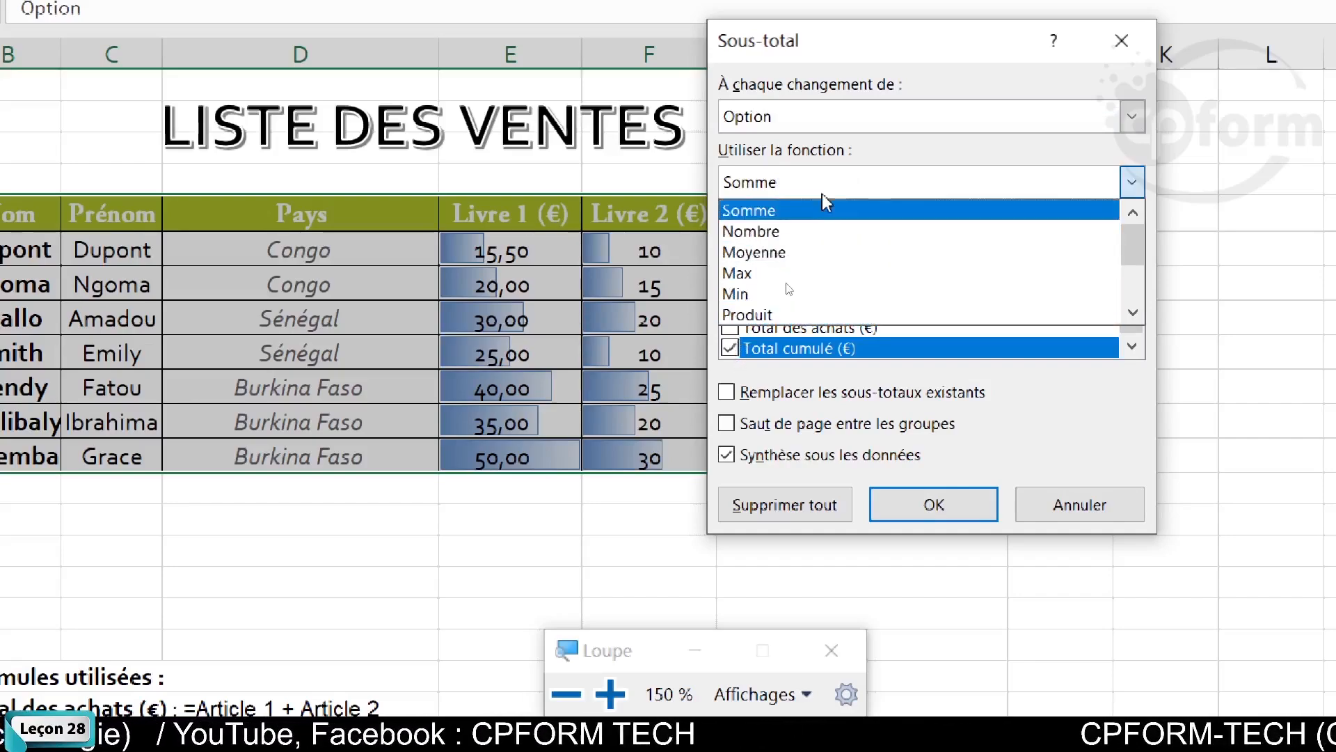
{"action": "left_click", "coordinate": [854, 182]}
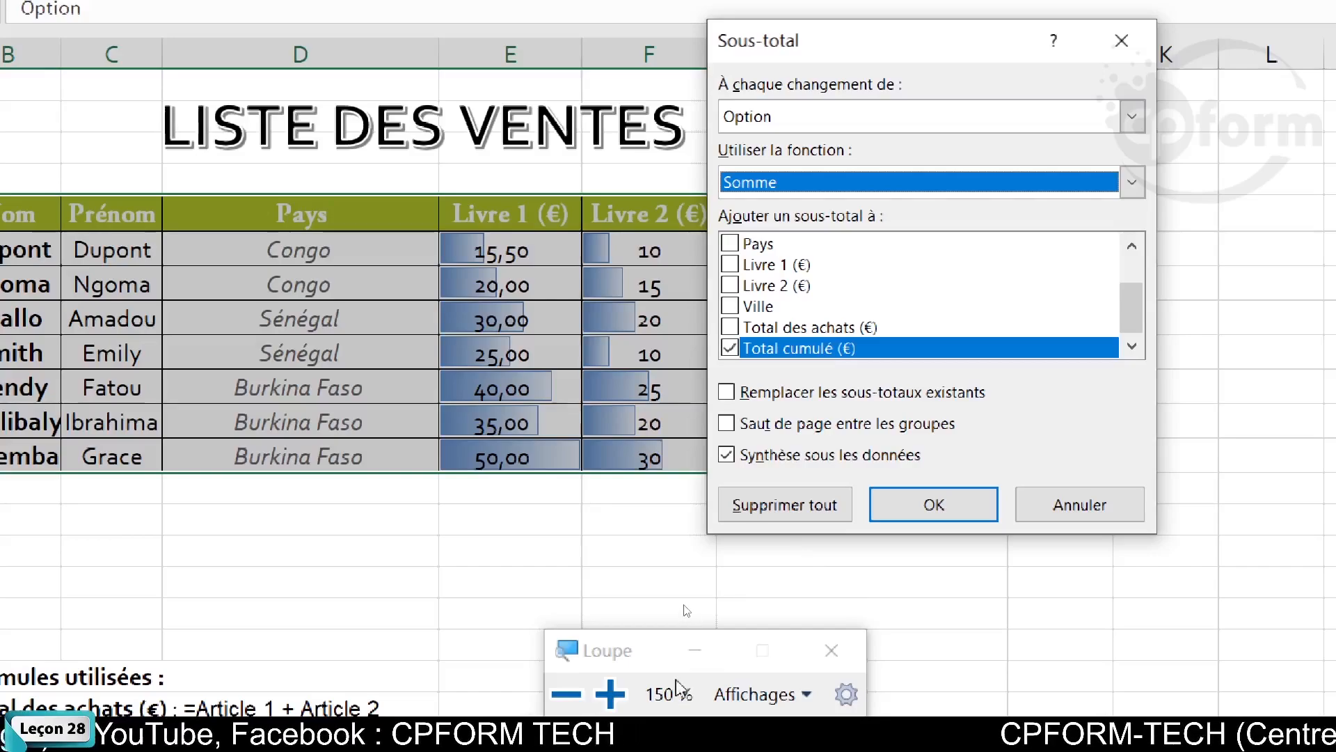
{"action": "left_click", "coordinate": [566, 694]}
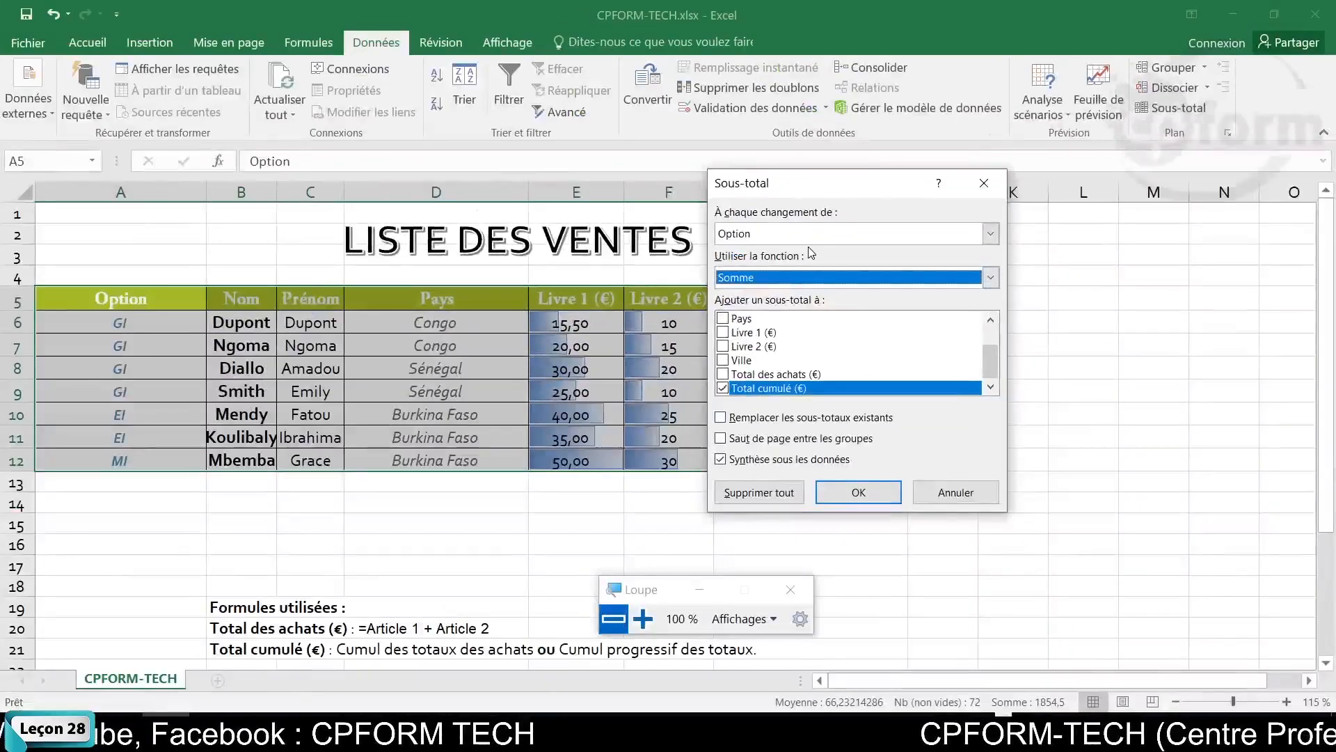
Keep Total cumulé (€) as the only subtotalled column and apply the subtotals to the sales table.
{"action": "left_click_drag", "start_coordinate": [818, 194], "coordinate": [991, 163]}
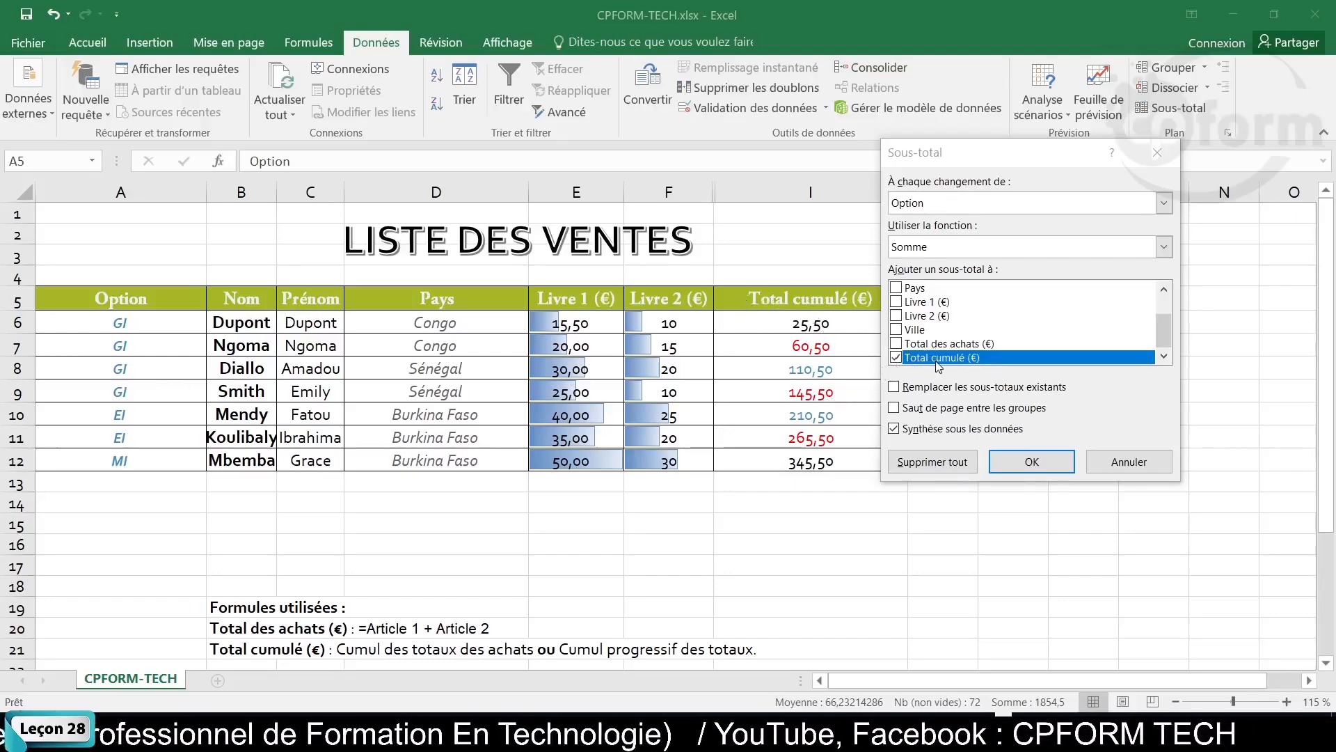
{"action": "left_click", "coordinate": [896, 358]}
{"action": "left_click", "coordinate": [897, 359]}
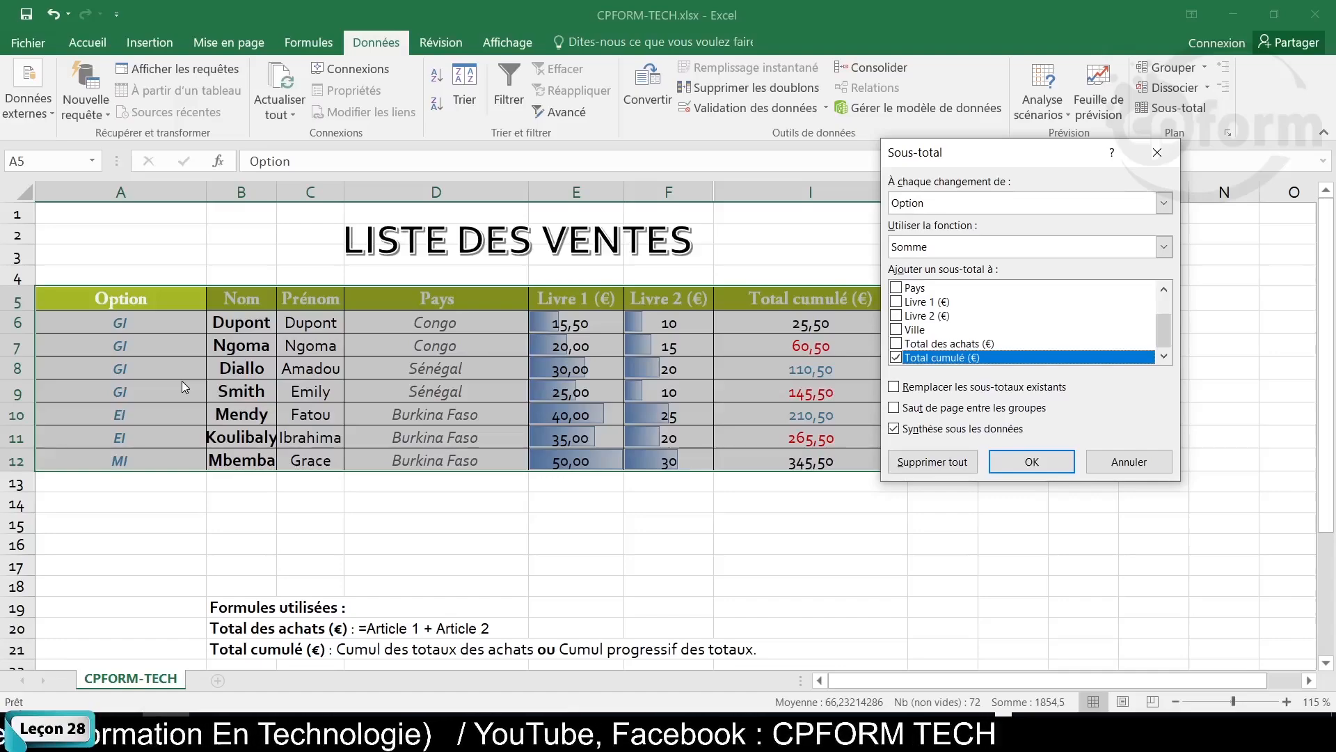
{"action": "left_click", "coordinate": [1046, 465]}
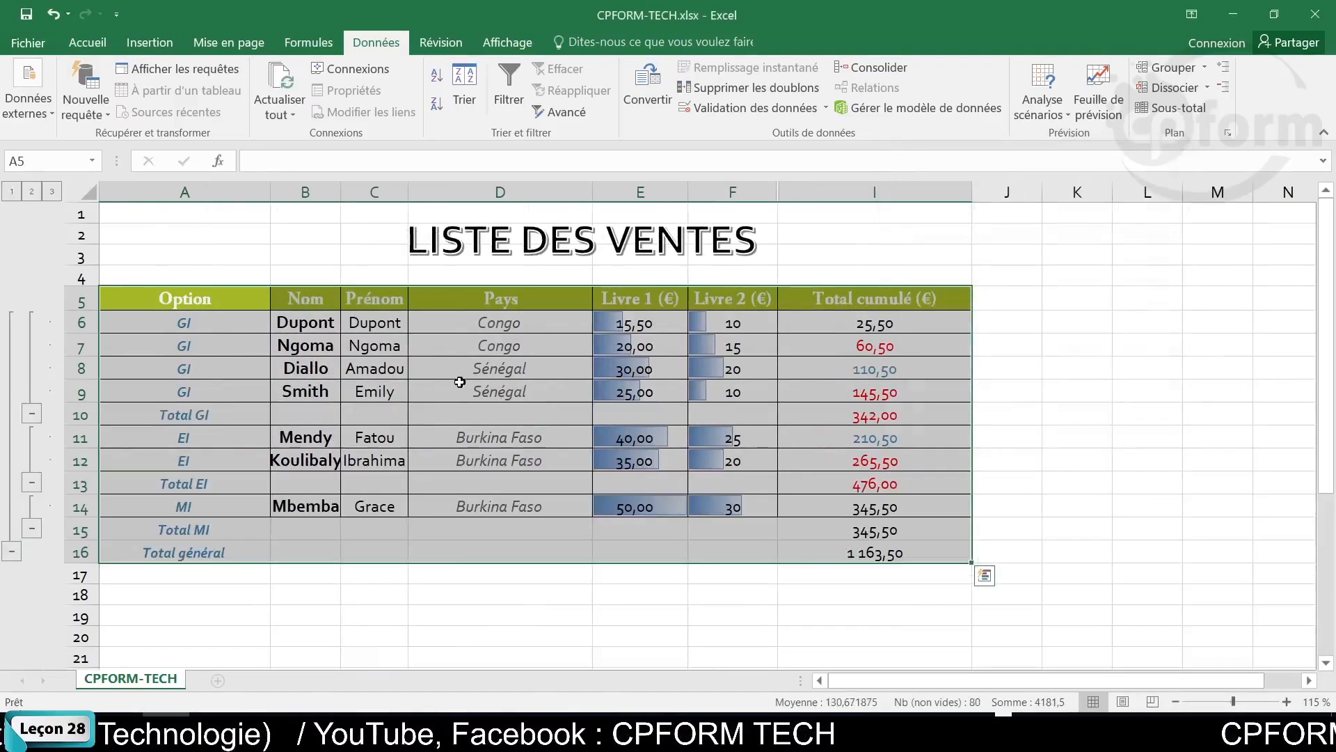
Examine the subtotal rows inserted for the GI, EI and MI options and the rows for each country.
{"action": "left_click", "coordinate": [449, 580]}
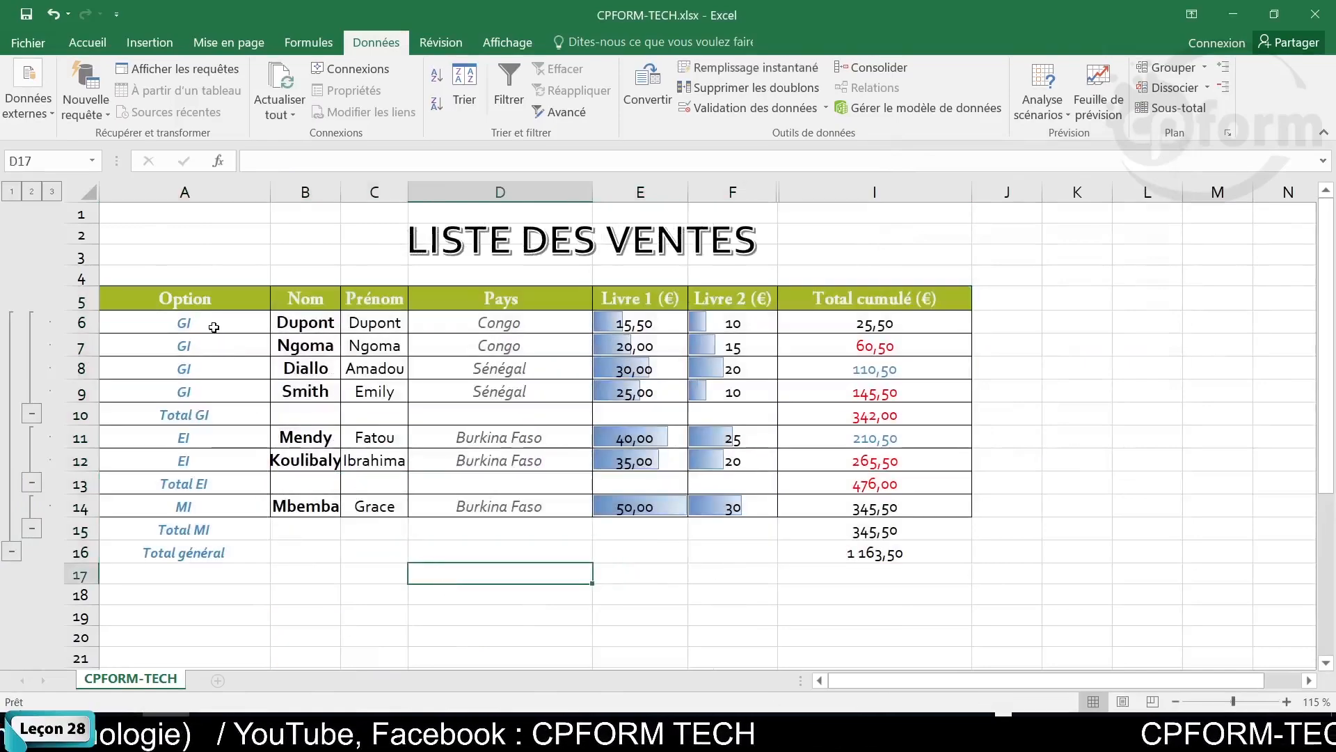
{"action": "left_click_drag", "start_coordinate": [216, 332], "coordinate": [213, 413]}
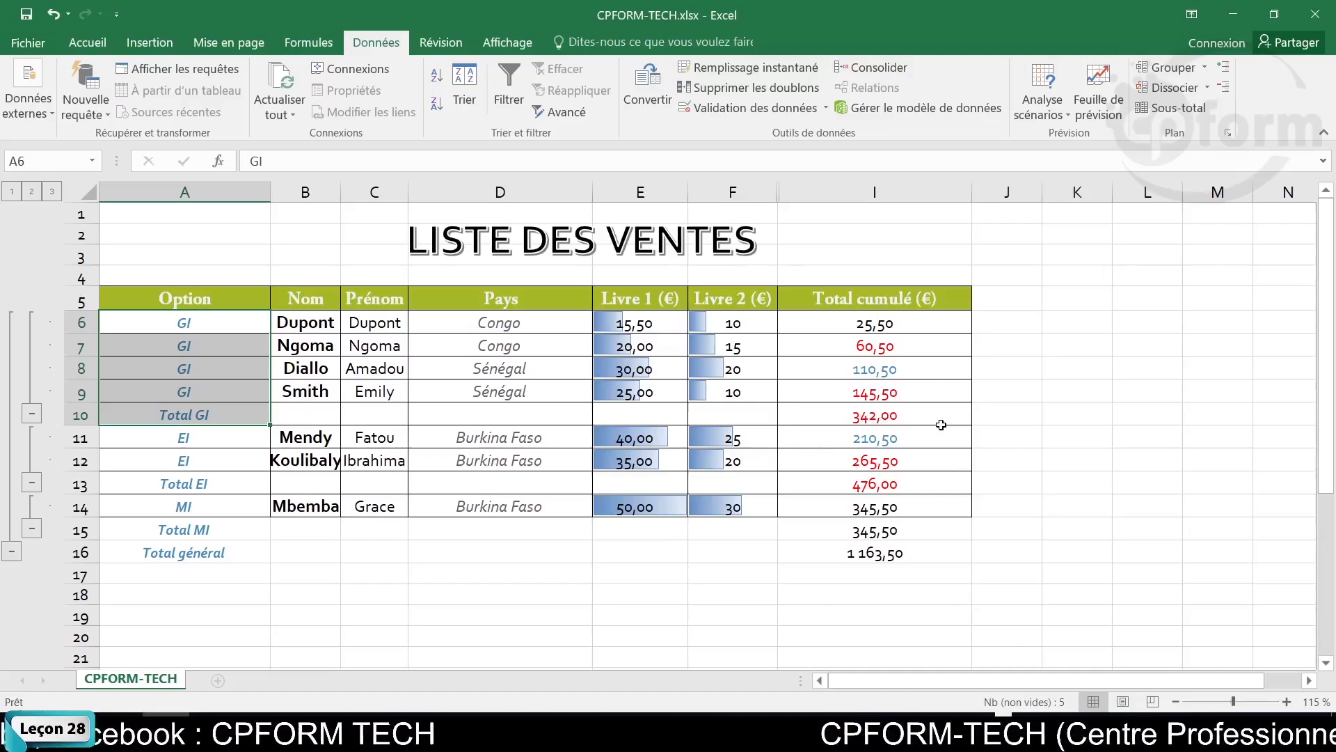
{"action": "left_click_drag", "start_coordinate": [202, 443], "coordinate": [209, 485]}
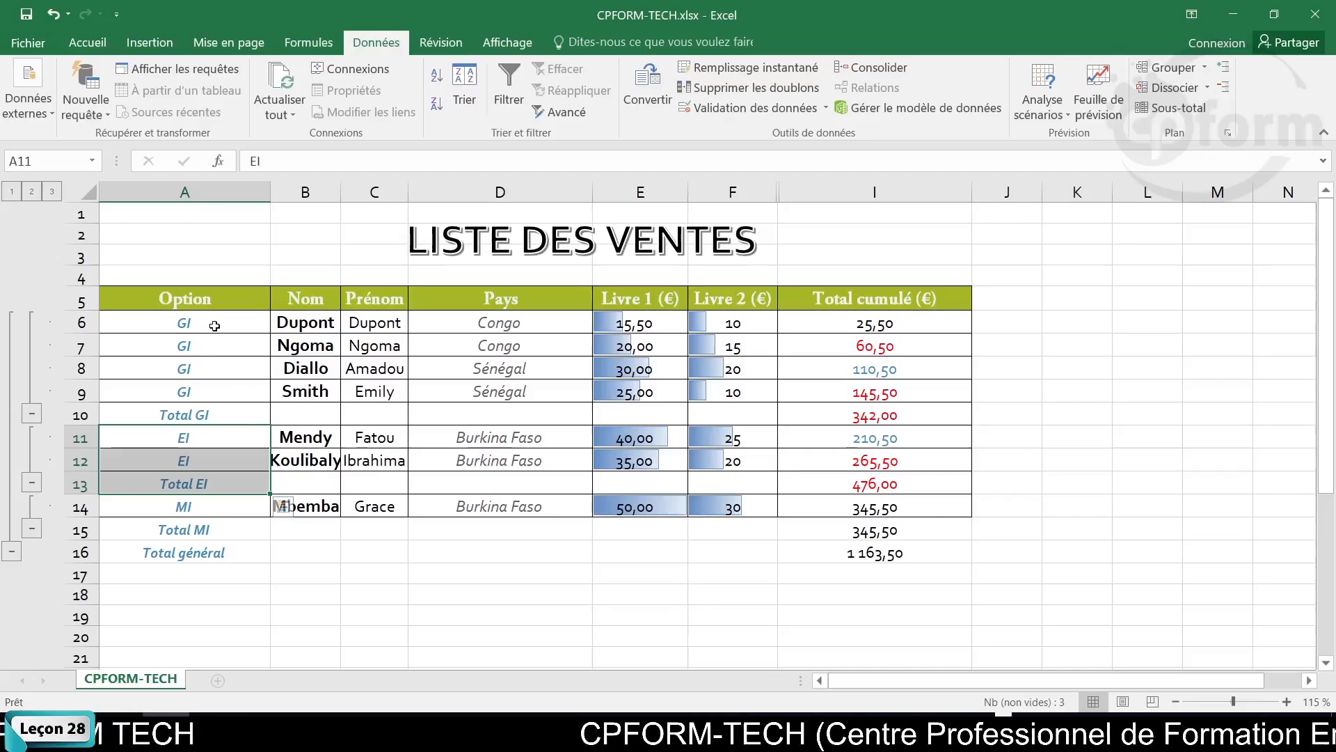
{"action": "left_click", "coordinate": [217, 330]}
{"action": "left_click_drag", "start_coordinate": [217, 330], "coordinate": [210, 394]}
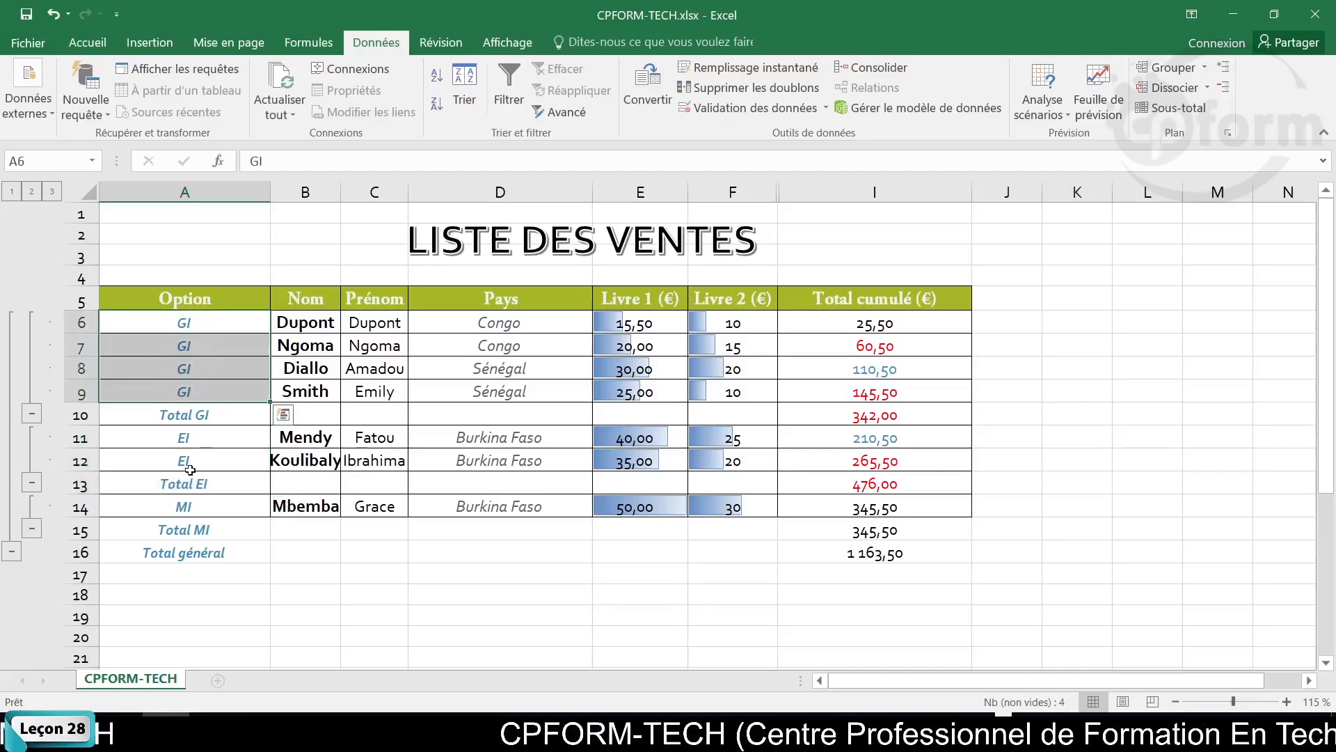
{"action": "left_click", "coordinate": [190, 470]}
{"action": "left_click", "coordinate": [179, 484]}
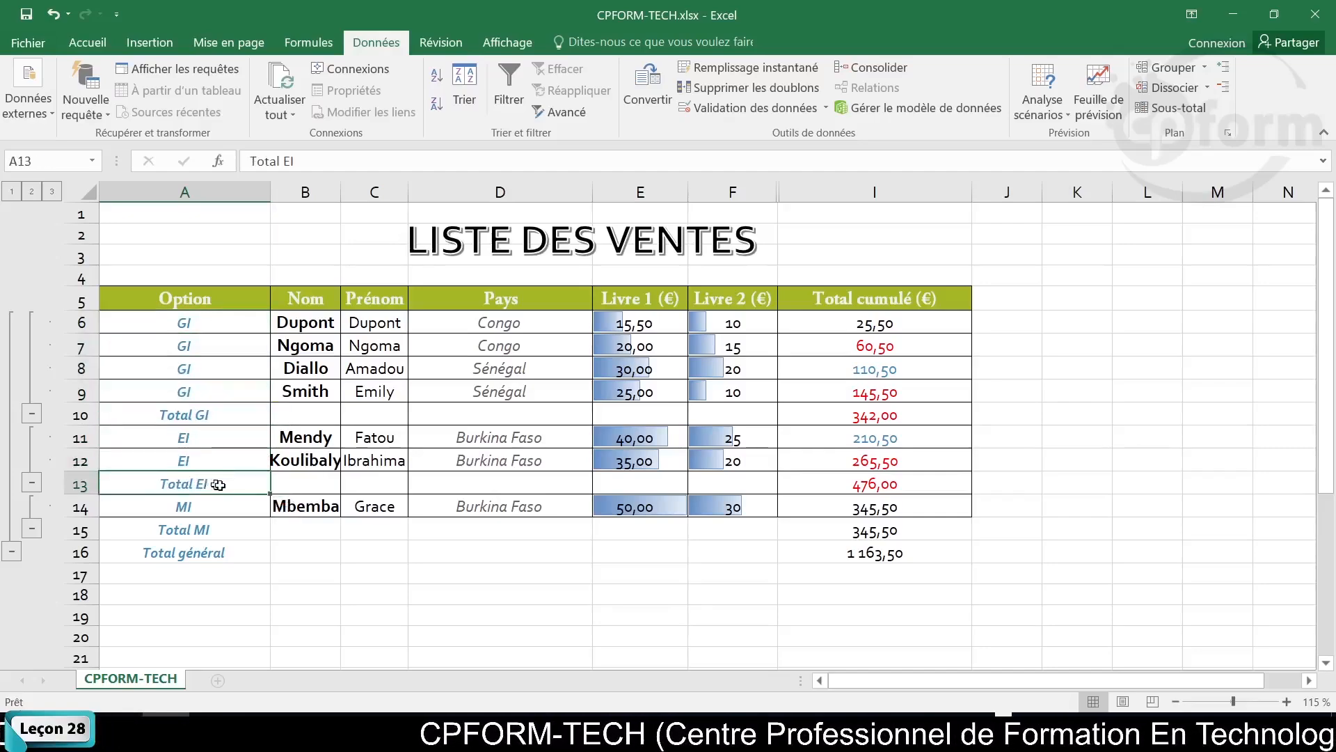
{"action": "left_click_drag", "start_coordinate": [218, 485], "coordinate": [874, 487]}
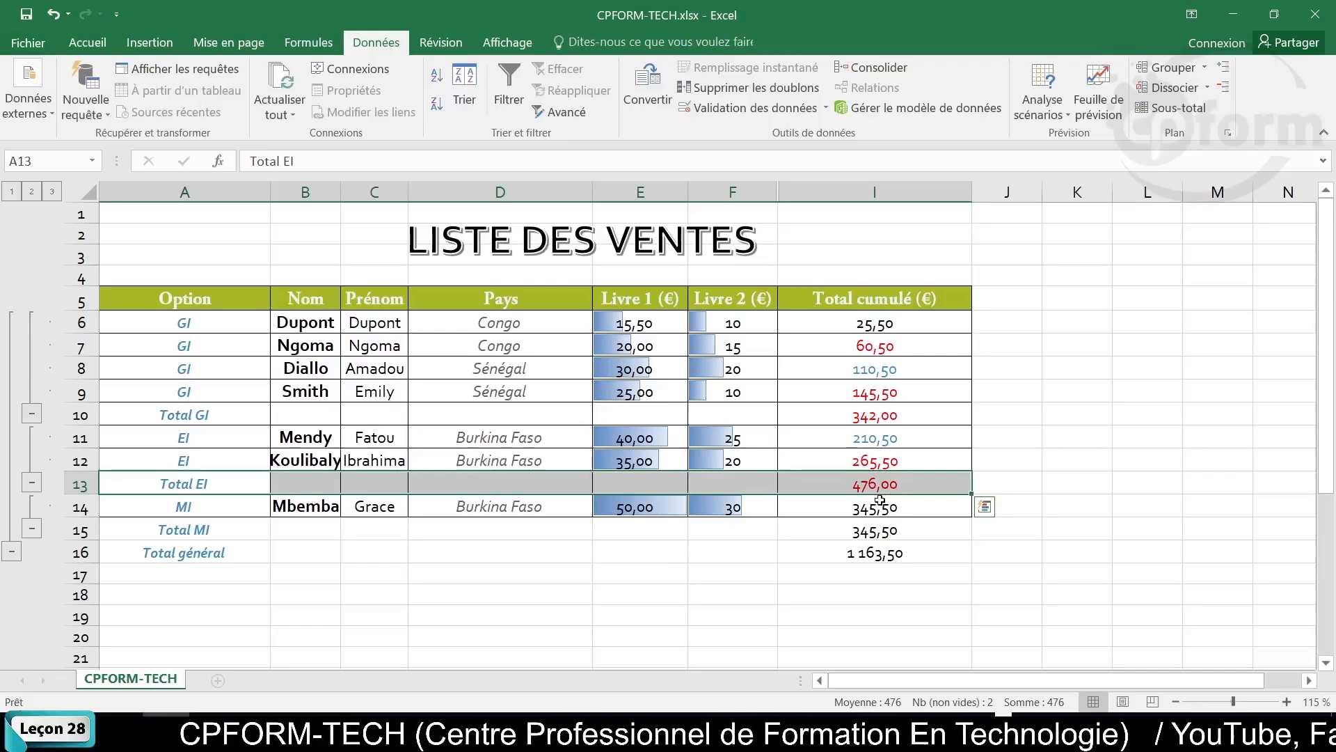
{"action": "left_click", "coordinate": [206, 516]}
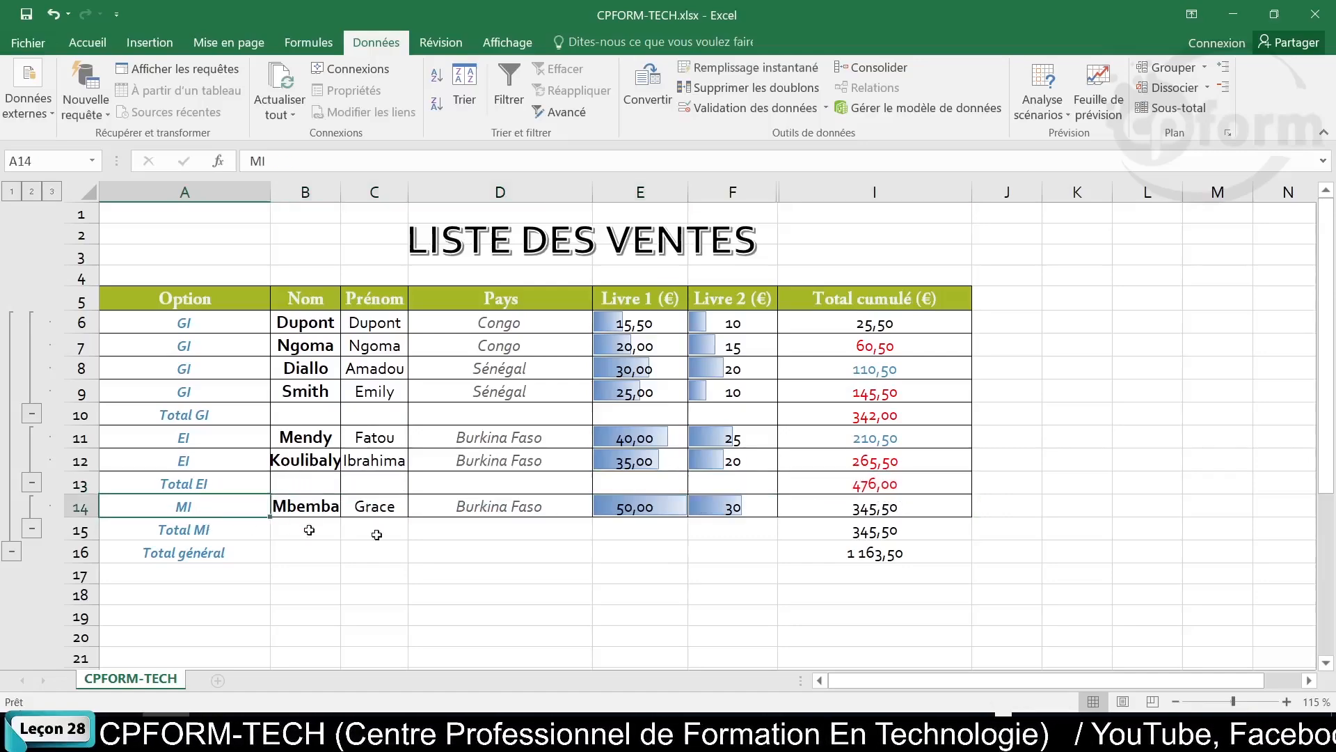
{"action": "left_click_drag", "start_coordinate": [814, 539], "coordinate": [211, 528]}
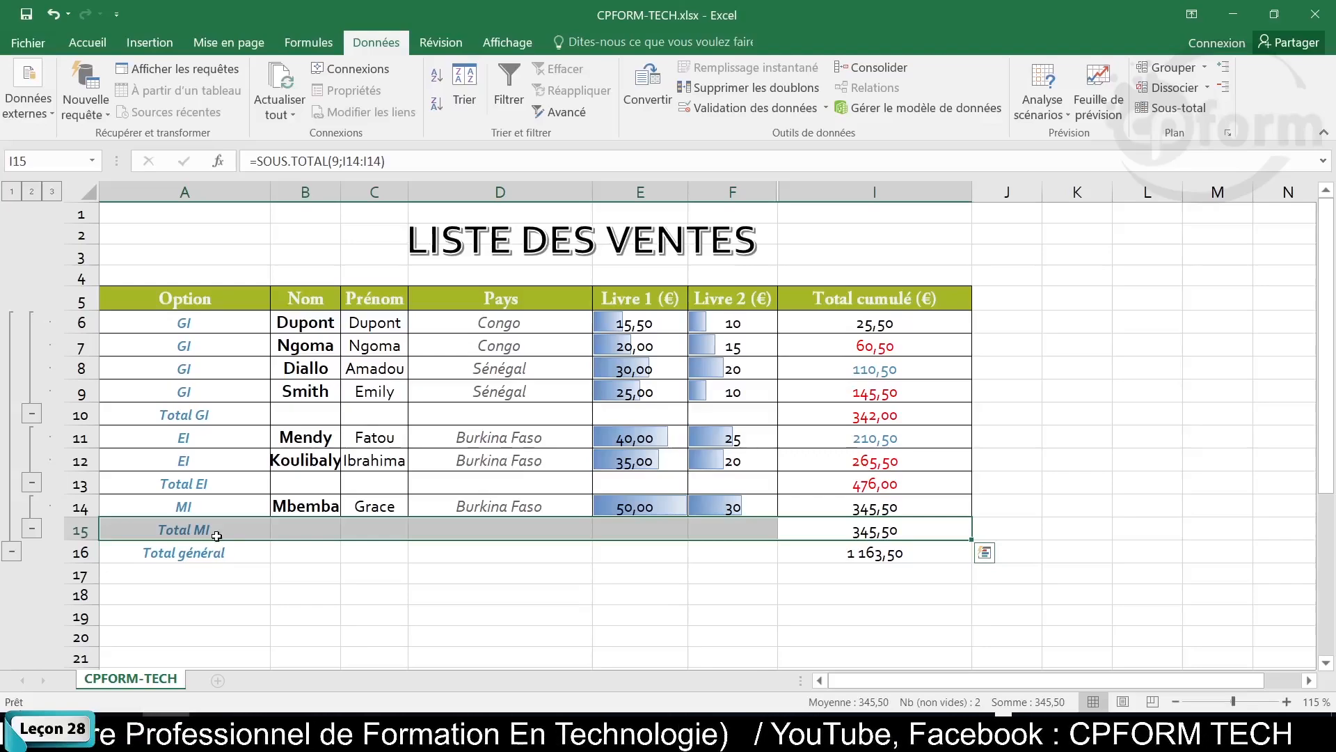
{"action": "left_click", "coordinate": [417, 557]}
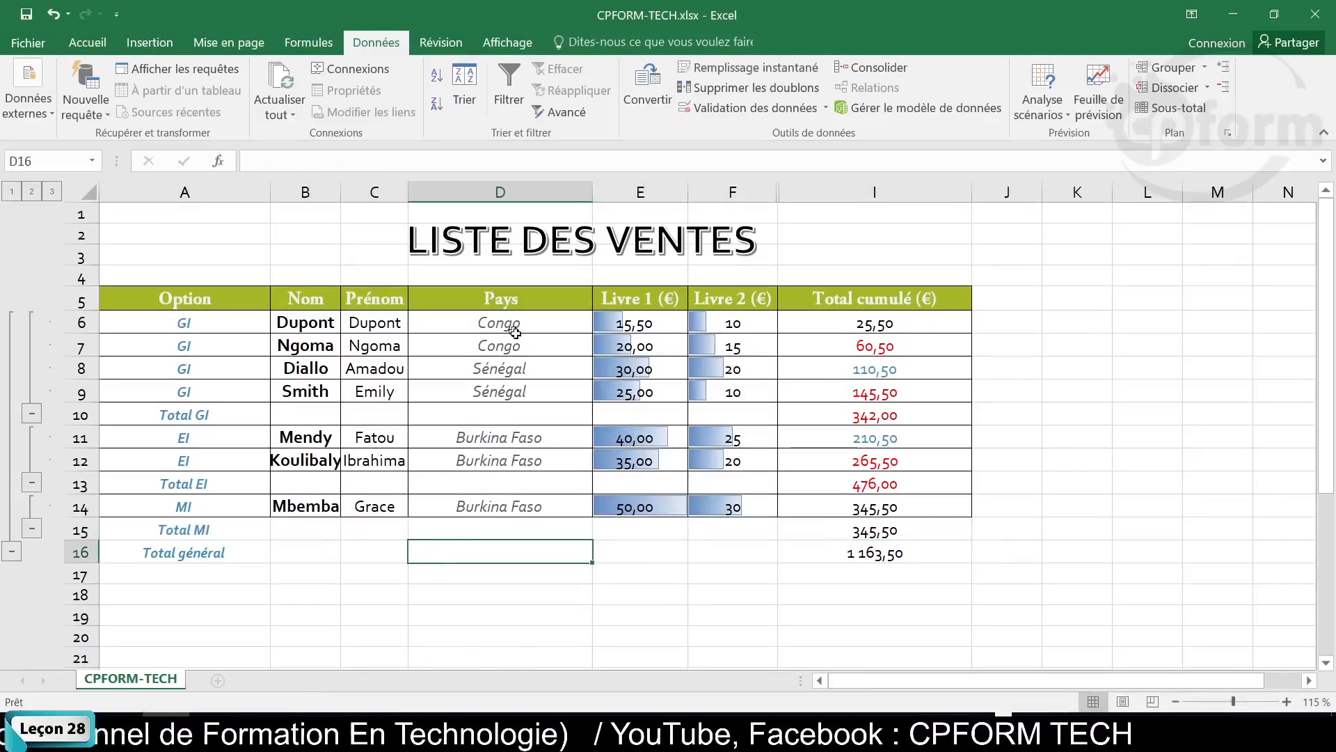
{"action": "left_click_drag", "start_coordinate": [519, 325], "coordinate": [518, 347]}
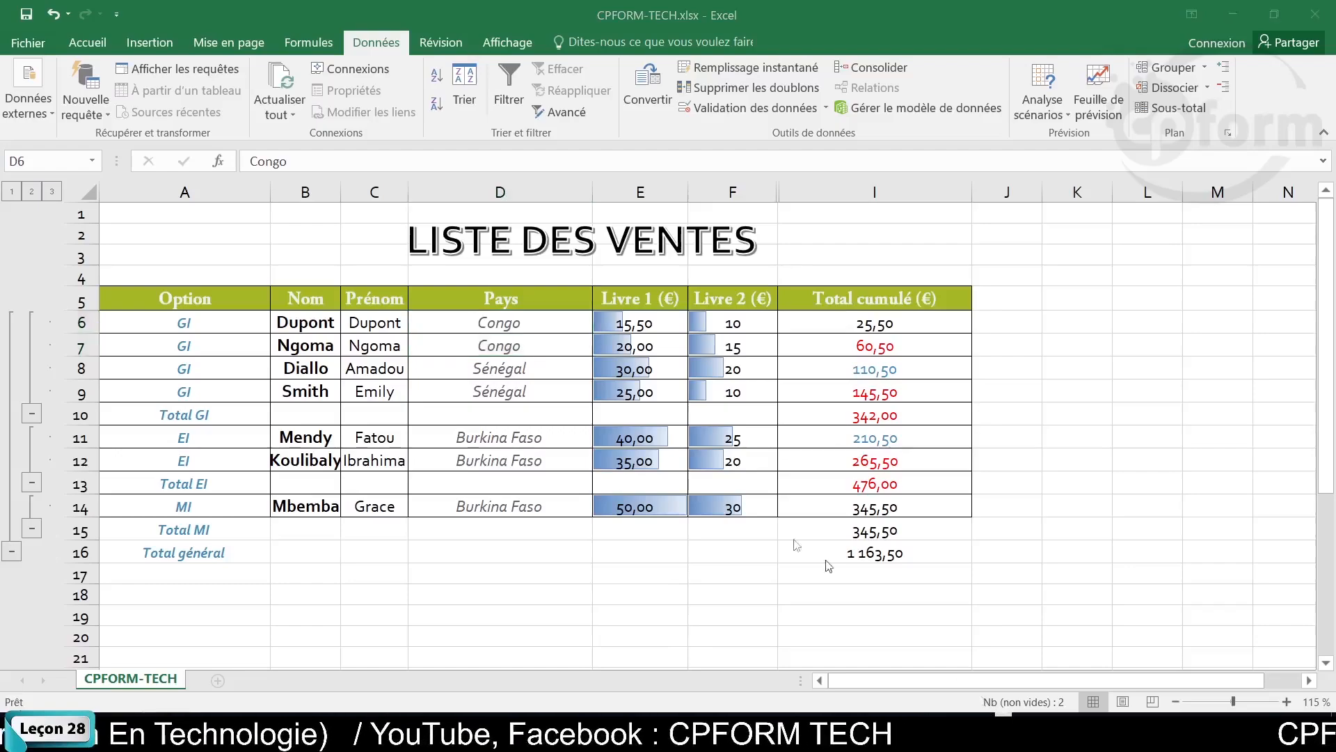
Open the Subtotal settings for the range A5:I16 and calculate at each change of Pays using the Somme function.
{"action": "left_click_drag", "start_coordinate": [158, 310], "coordinate": [903, 554]}
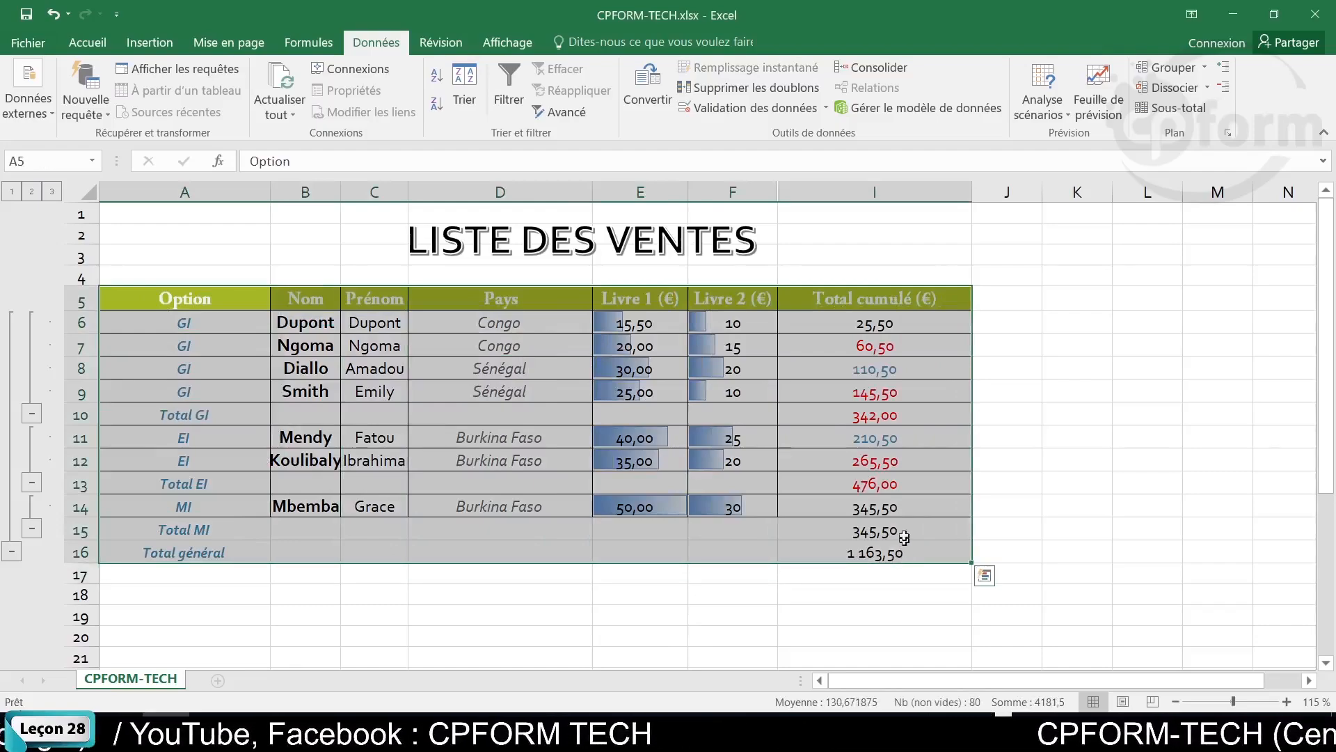
{"action": "left_click", "coordinate": [1204, 109]}
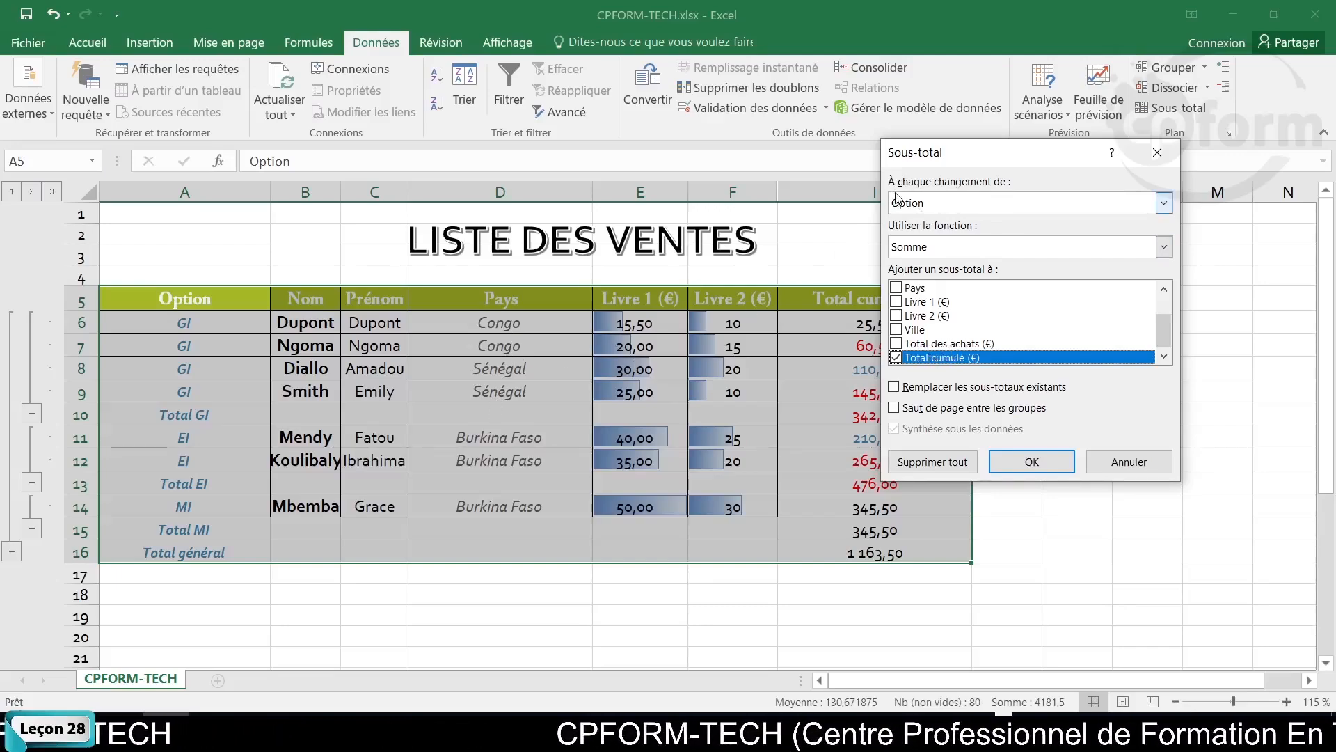
{"action": "left_click", "coordinate": [957, 205]}
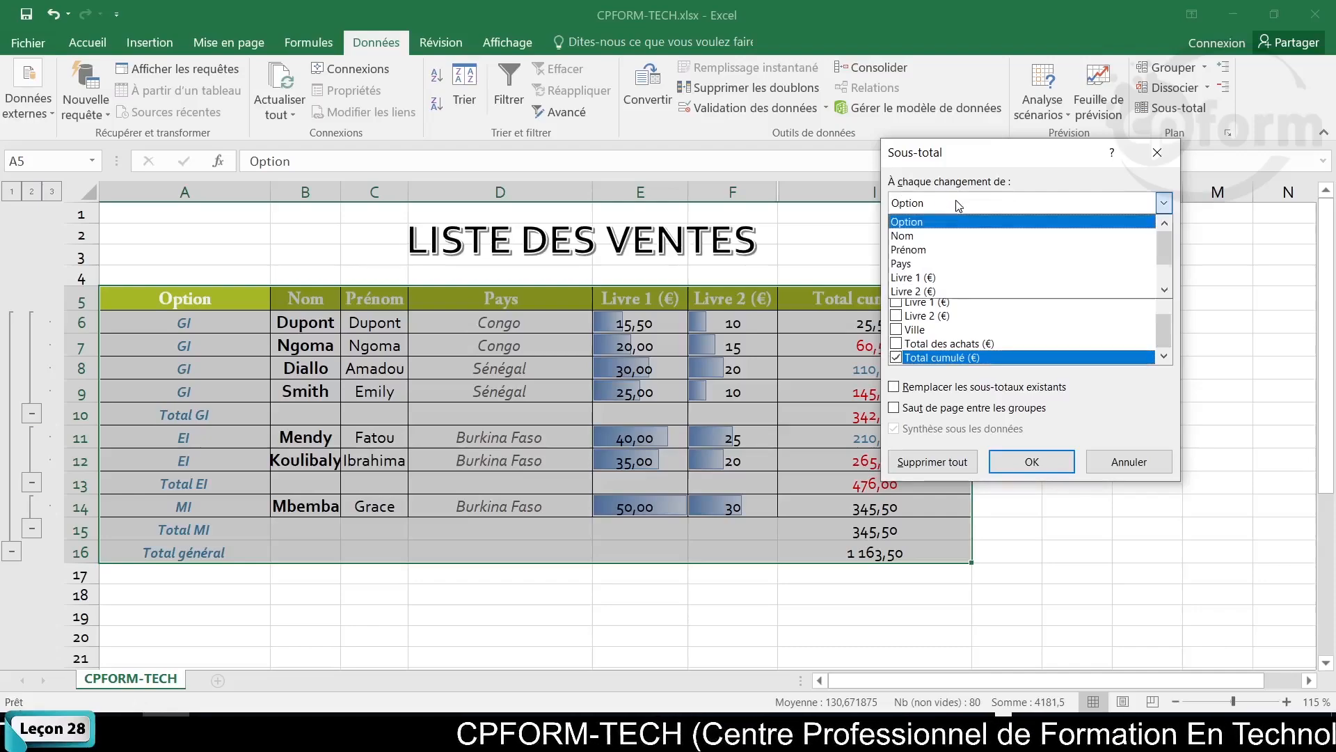
{"action": "left_click", "coordinate": [925, 263]}
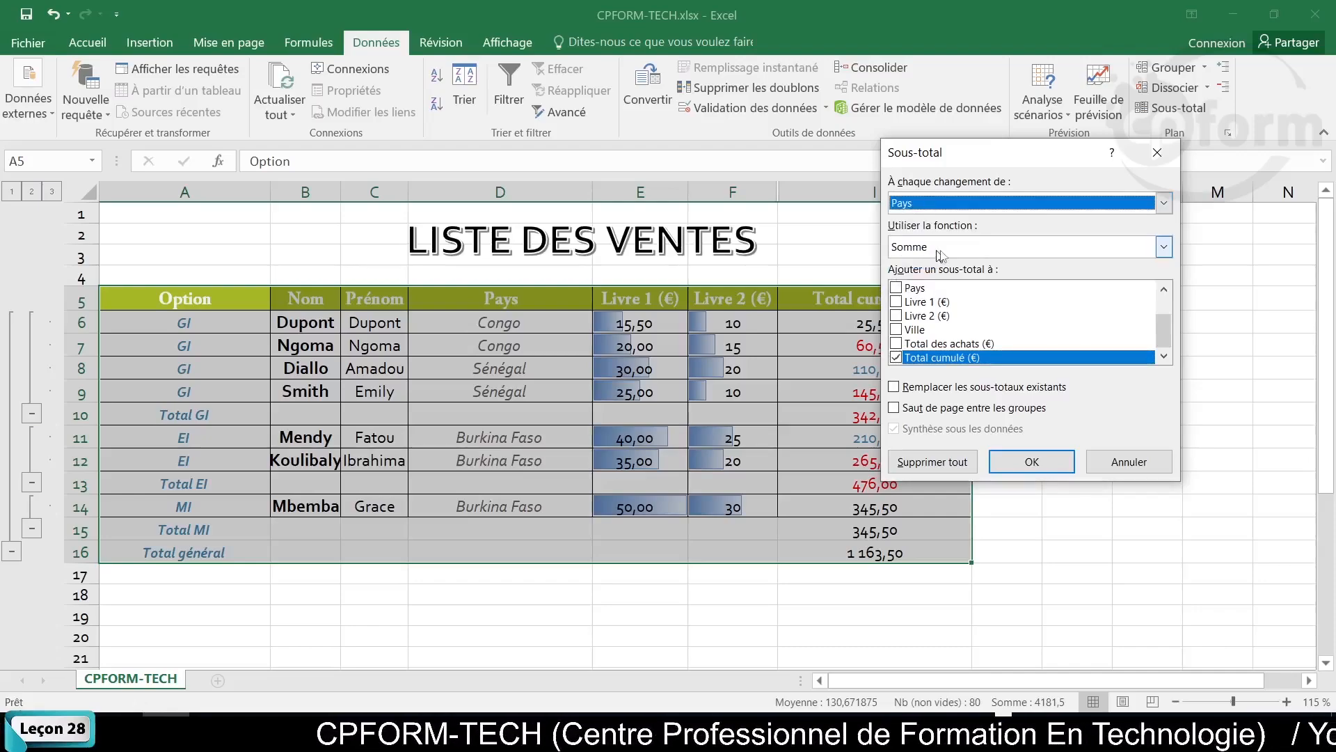
{"action": "left_click", "coordinate": [945, 247]}
{"action": "left_click", "coordinate": [924, 270]}
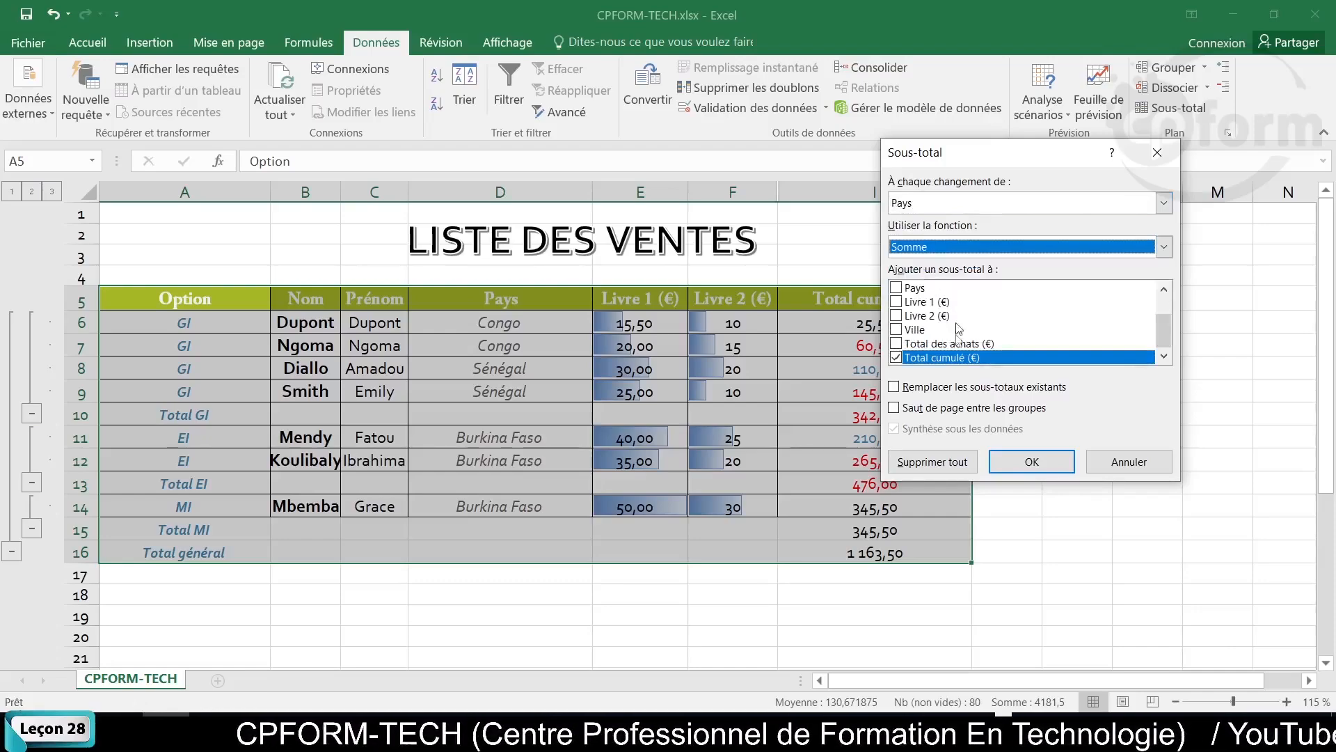
Leave replacement of the existing subtotals turned off and apply the country subtotals on Total cumulé (€).
{"action": "left_click", "coordinate": [898, 388]}
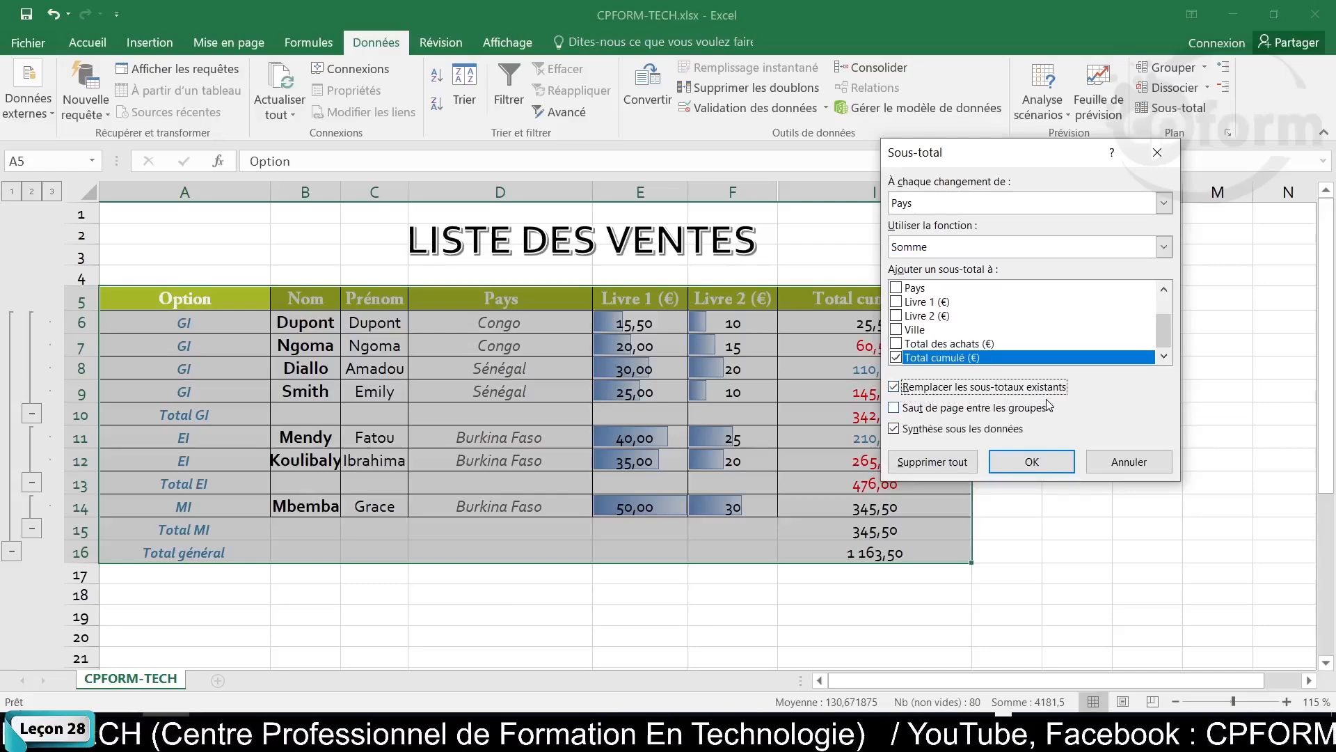
{"action": "left_click", "coordinate": [896, 388]}
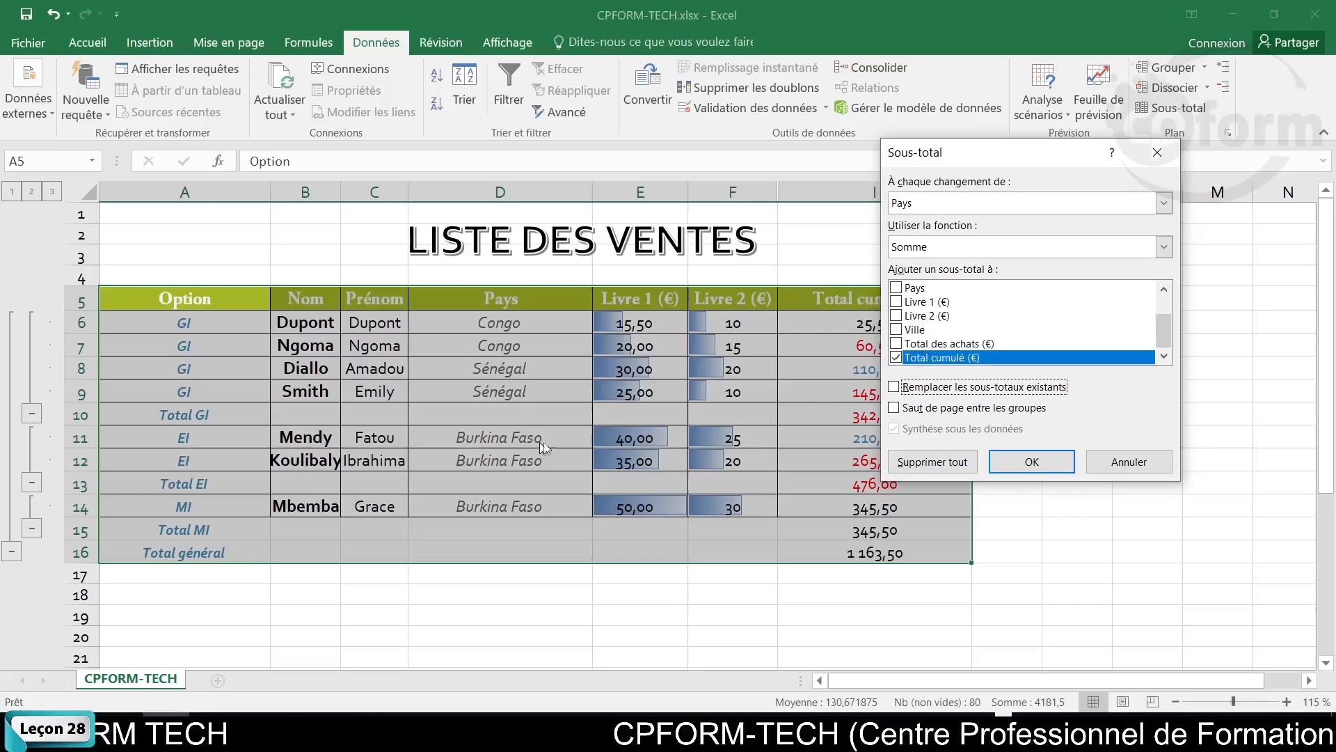
{"action": "left_click", "coordinate": [1003, 462]}
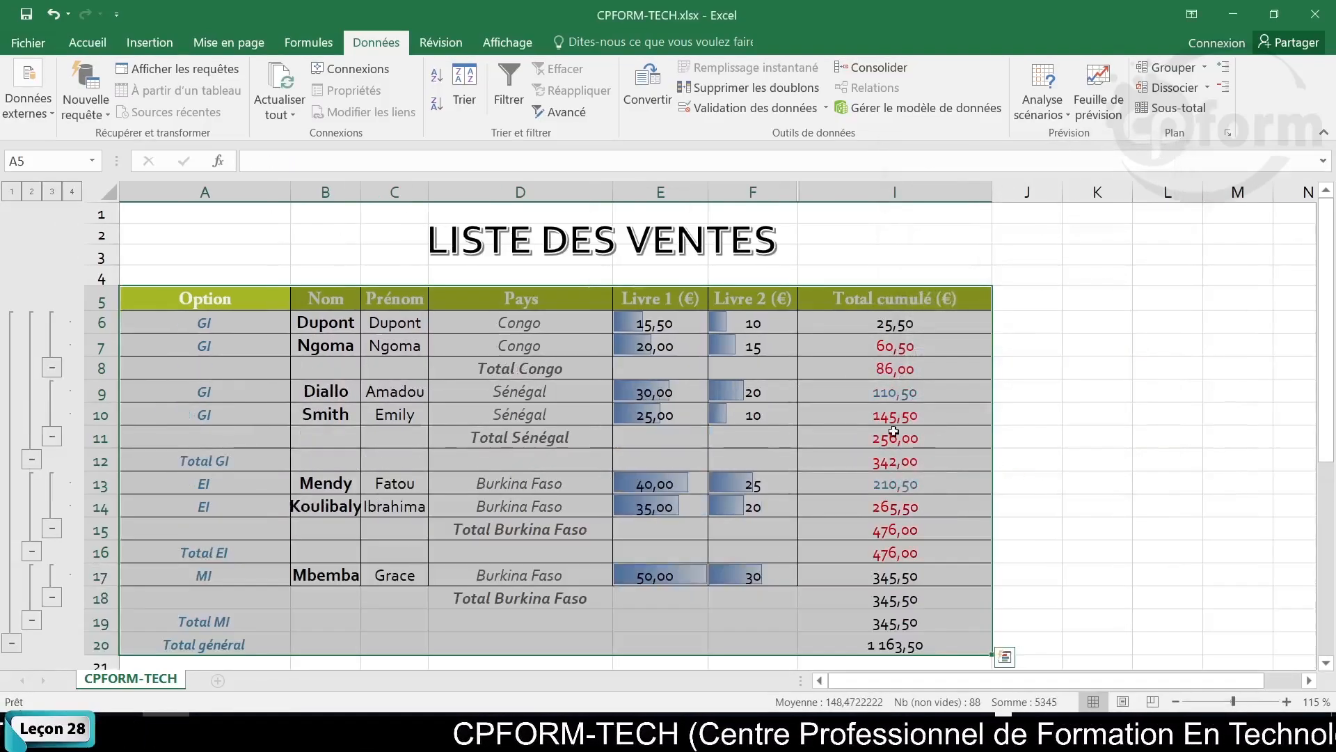
Examine the country subtotal rows for Congo, Sénégal and Burkina Faso in the Pays column.
{"action": "scroll", "coordinate": [572, 371], "scroll_direction": "down", "scroll_amount": 1}
{"action": "left_click", "coordinate": [575, 375]}
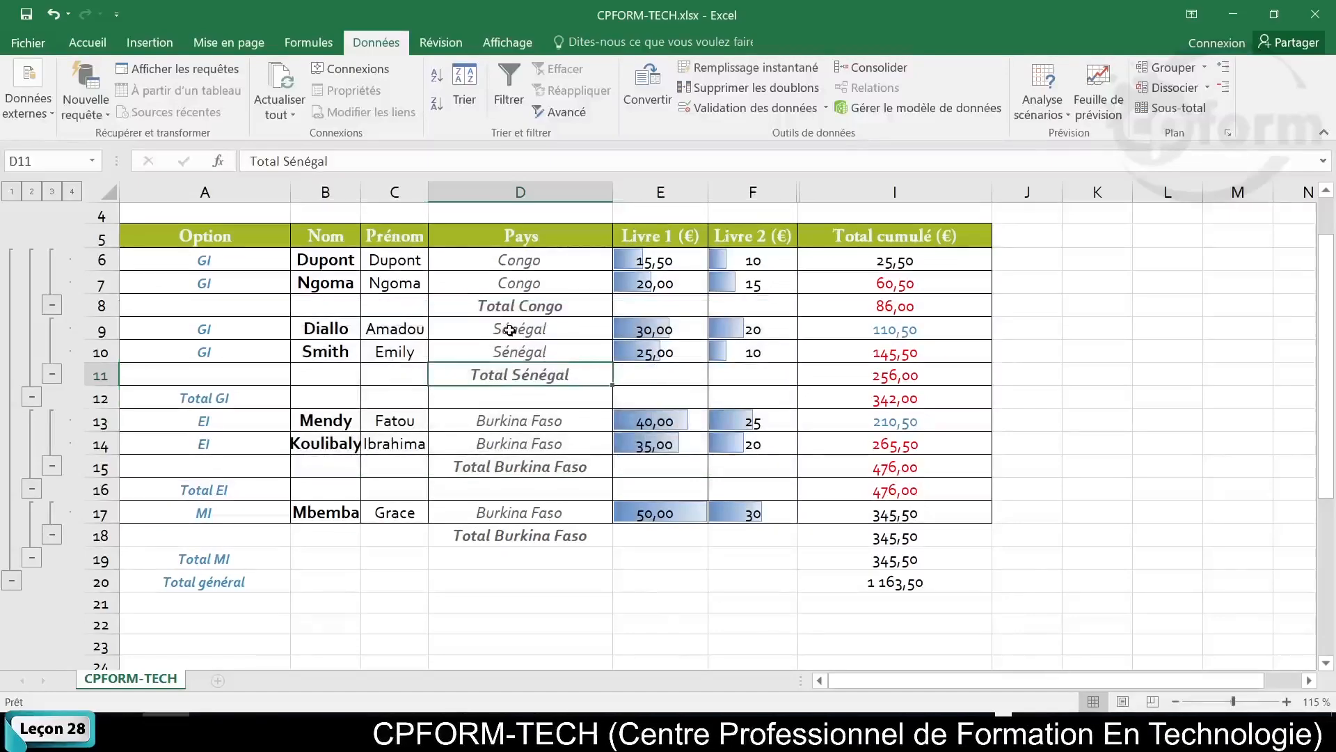
{"action": "left_click", "coordinate": [511, 310]}
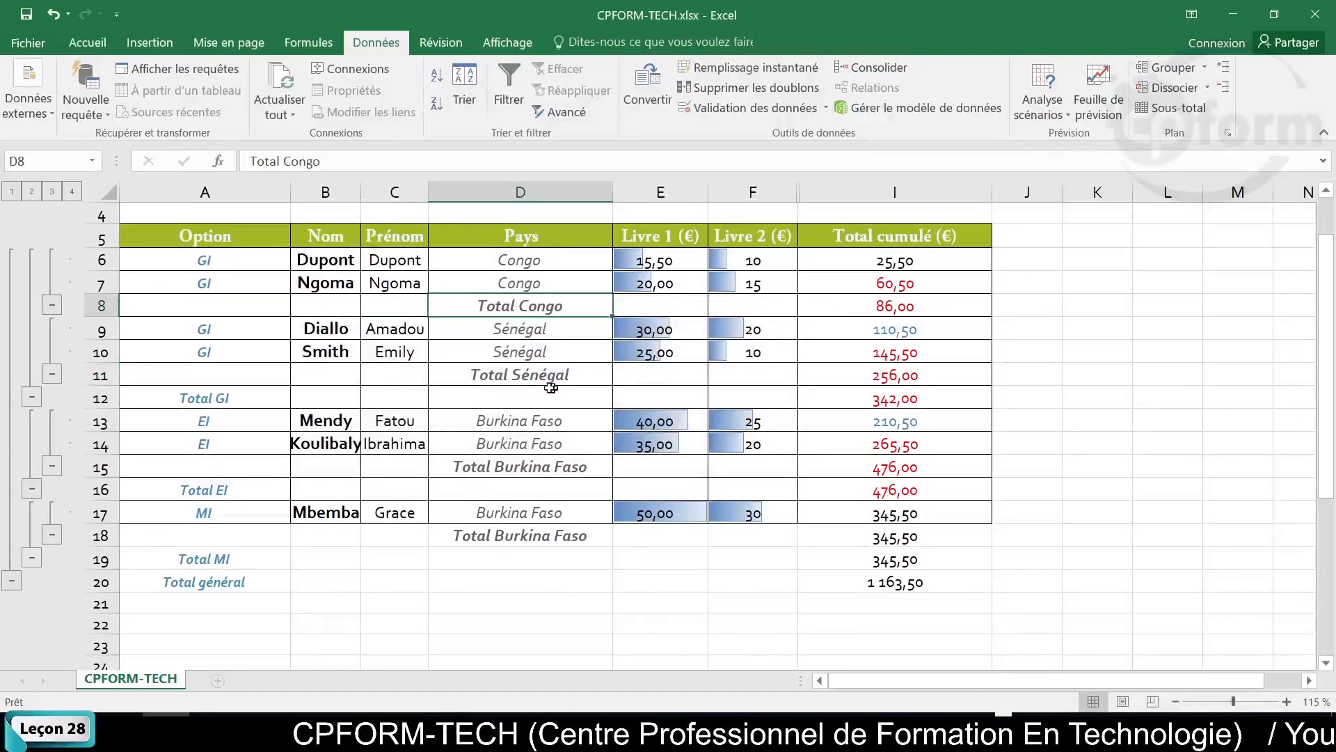
{"action": "left_click", "coordinate": [500, 381]}
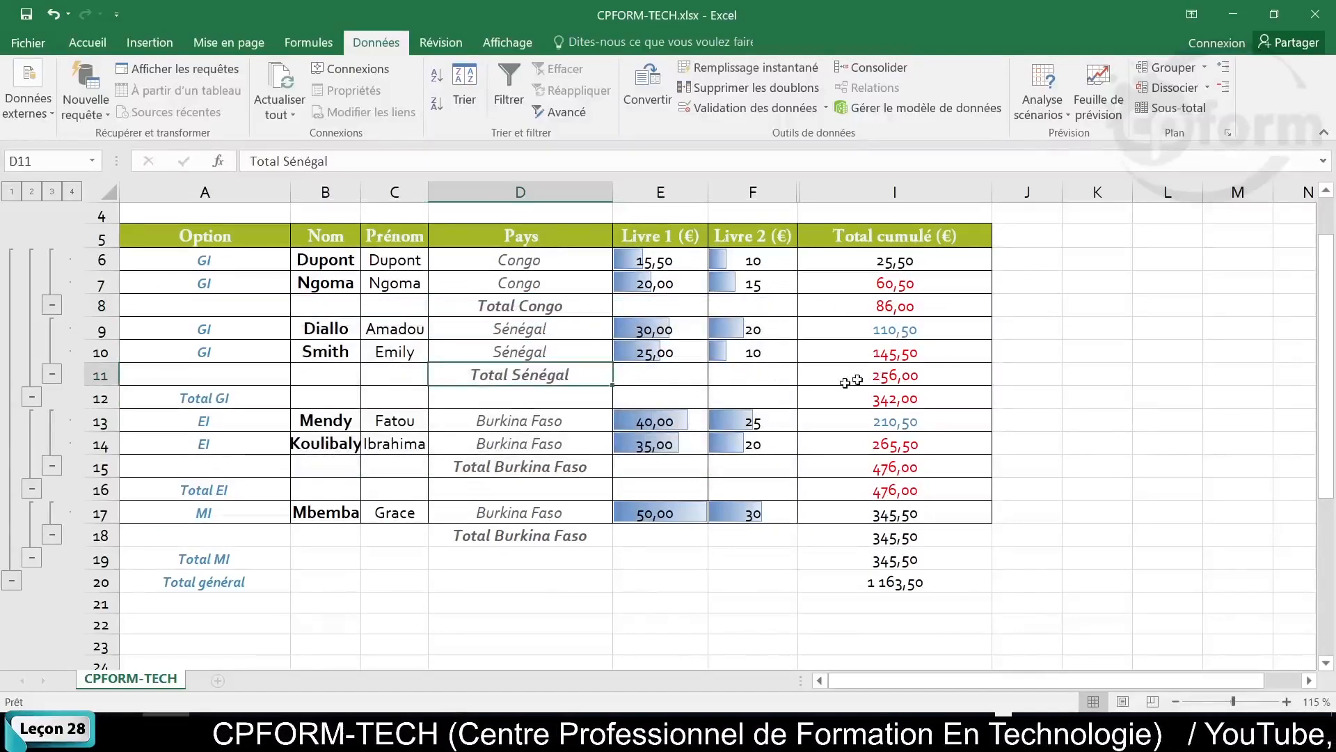
{"action": "left_click", "coordinate": [507, 466]}
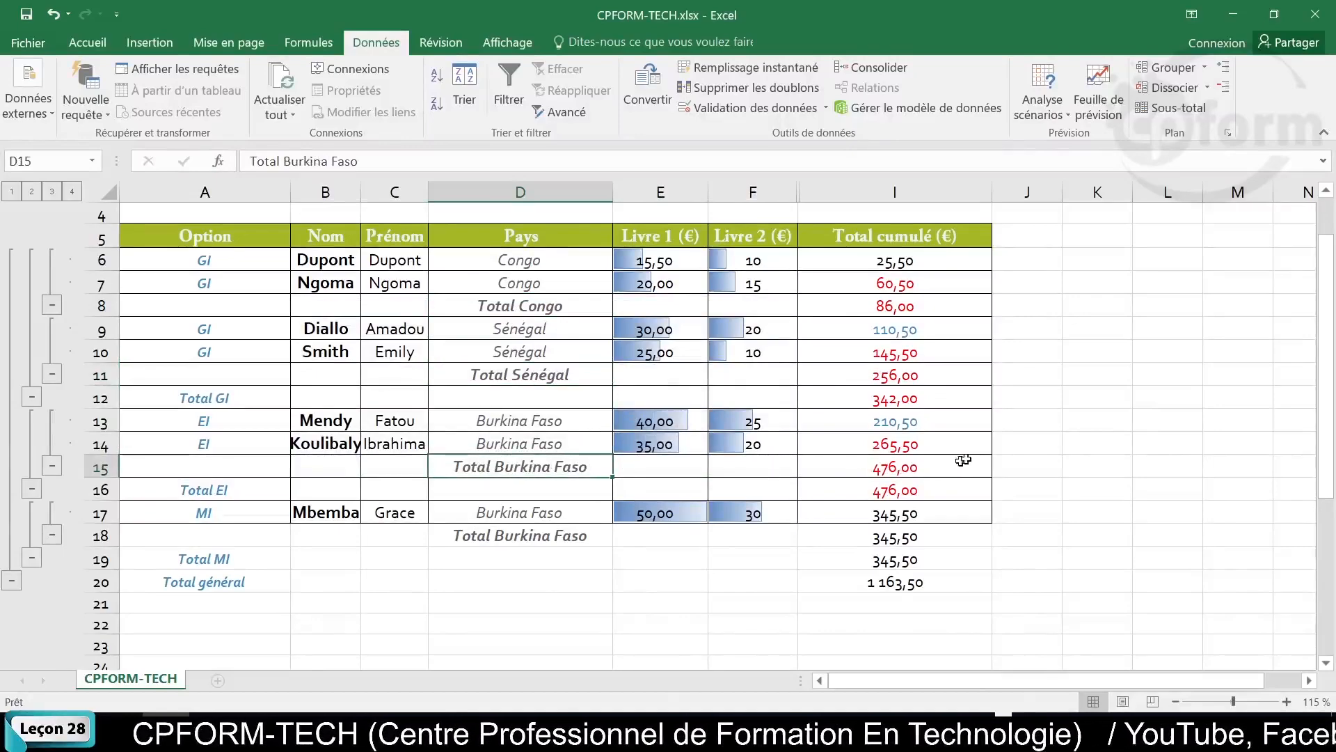
{"action": "left_click", "coordinate": [518, 539]}
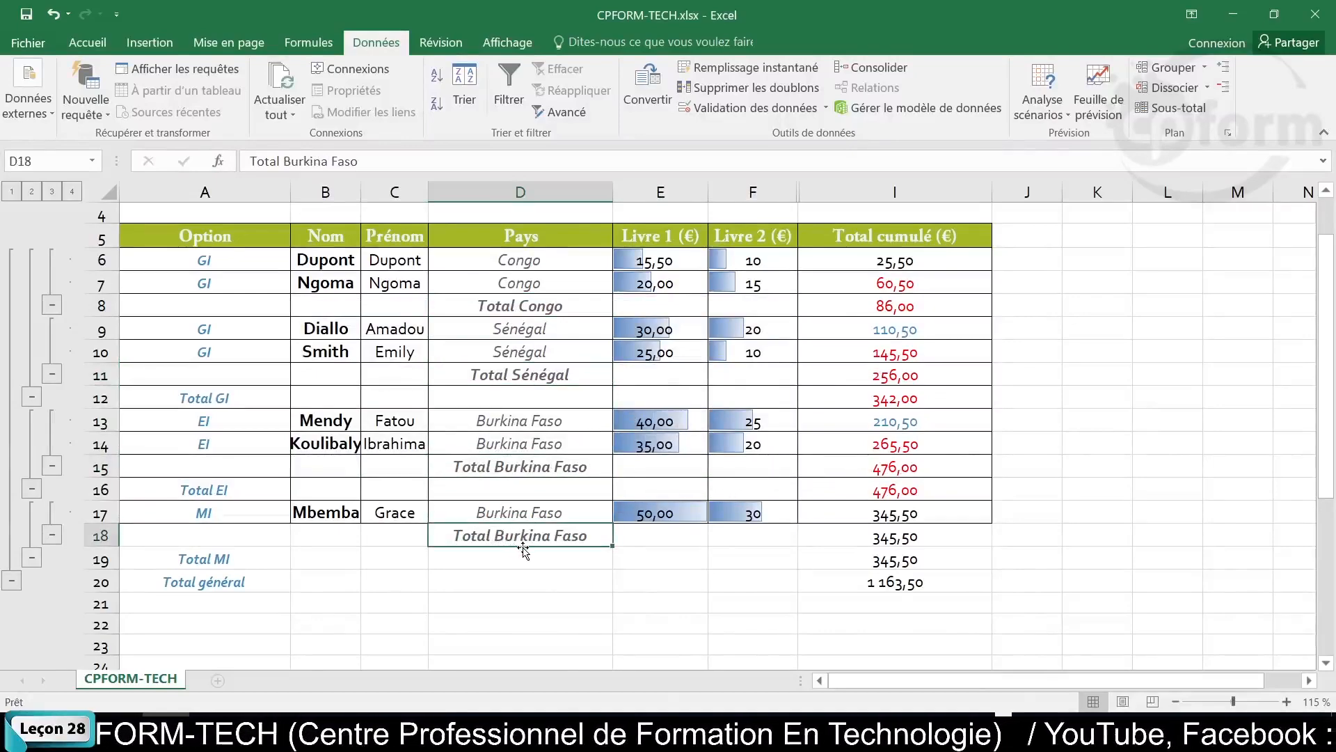